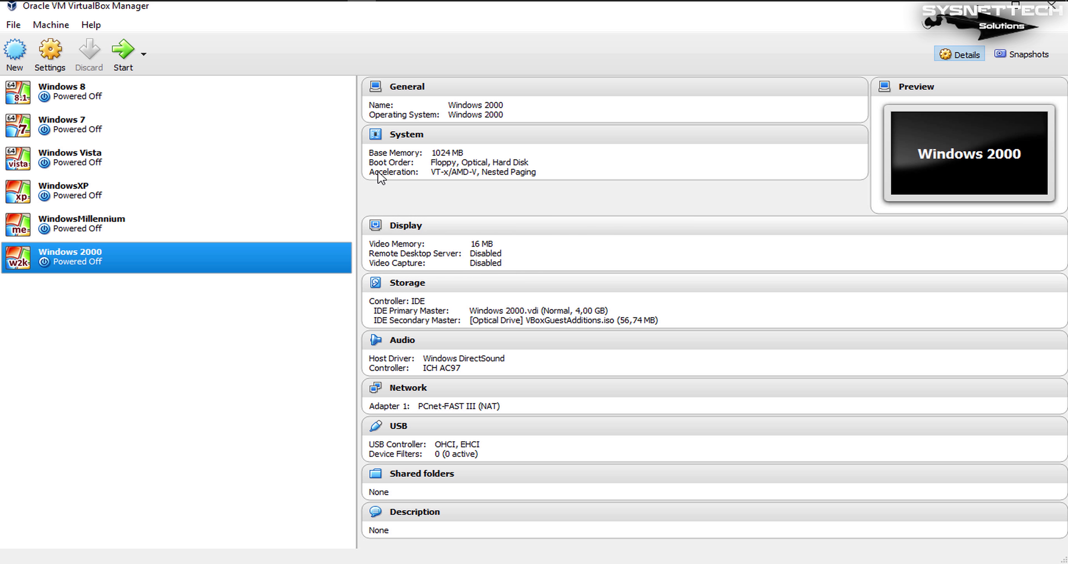
- Create a new virtual machine named 'Windows 98' with 1024 MB of memory
left_click(18, 56)
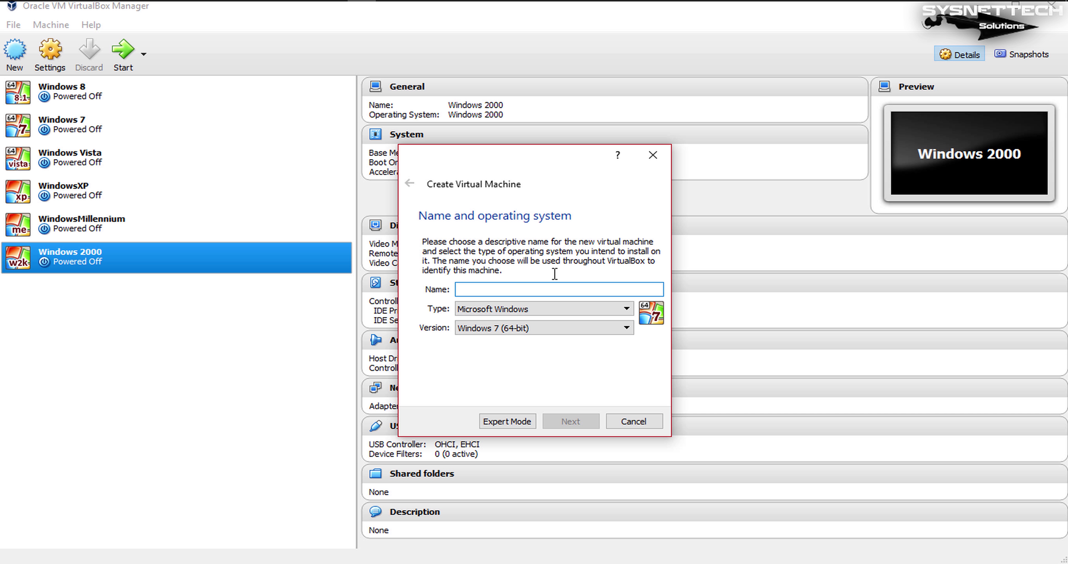
type("Windows 98")
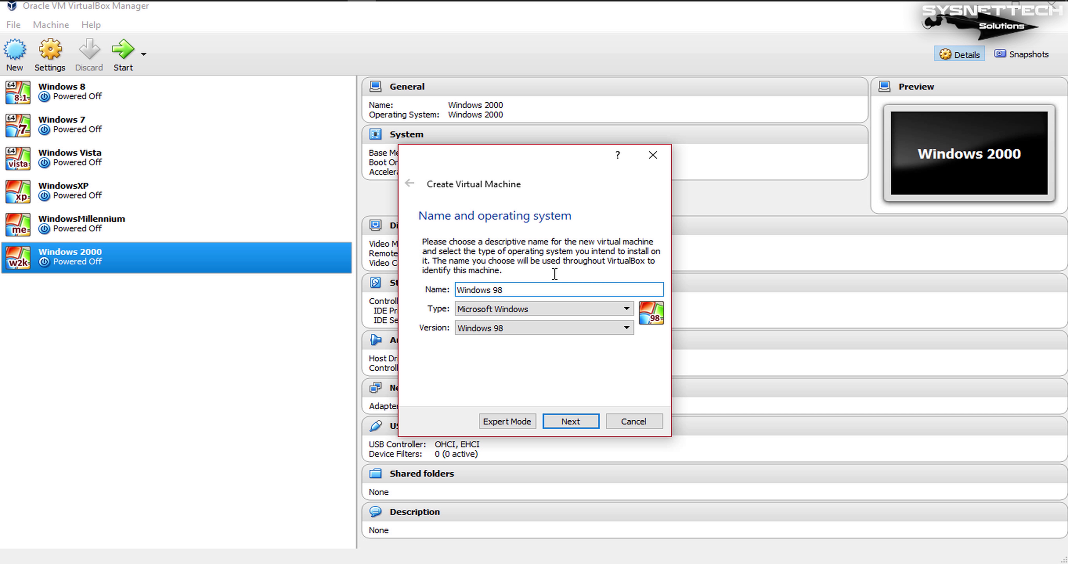
left_click(598, 423)
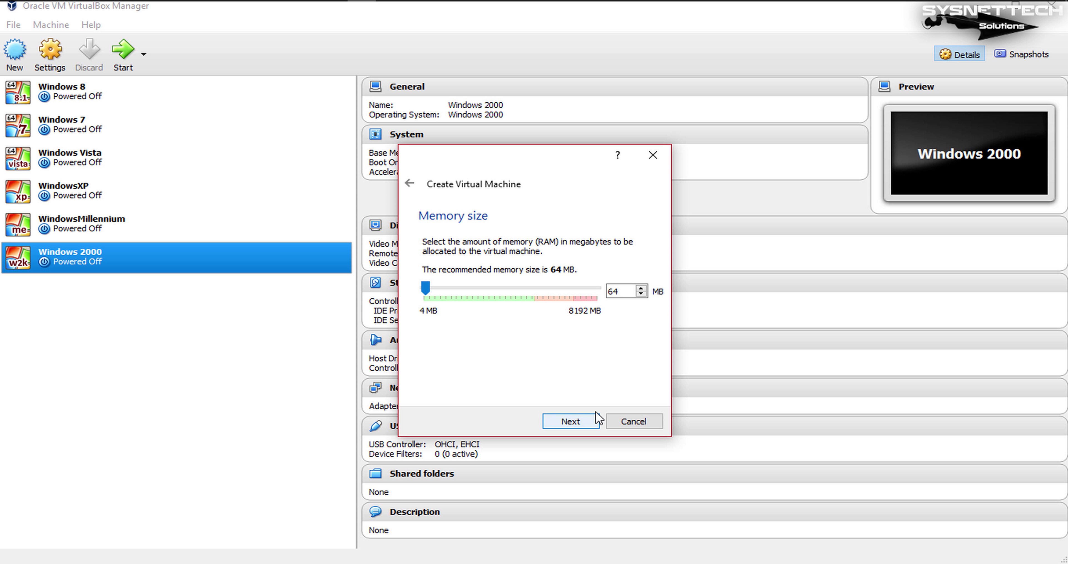
double_click(615, 291)
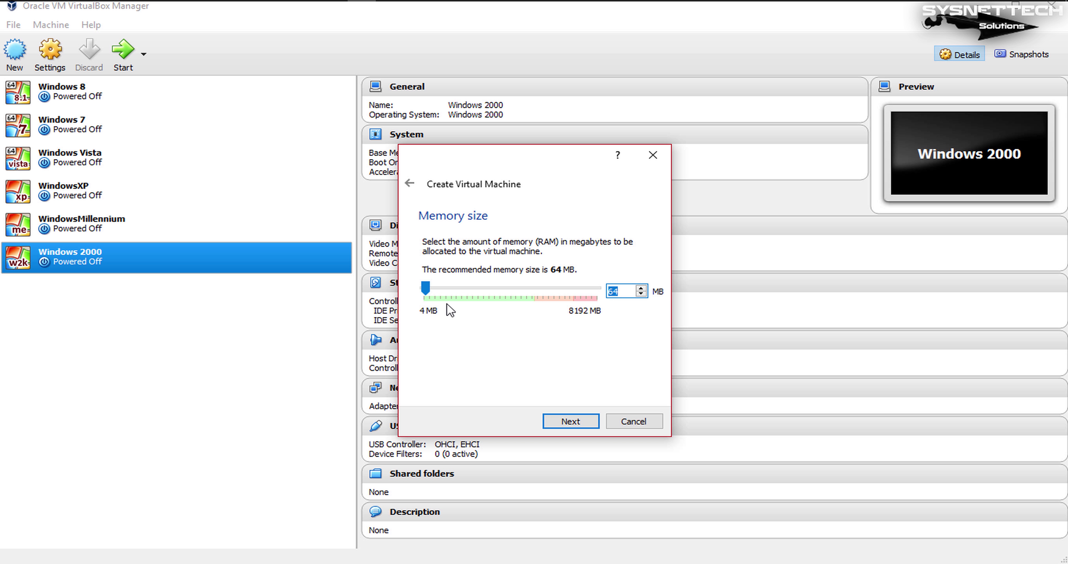
left_click_drag(425, 289, 452, 293)
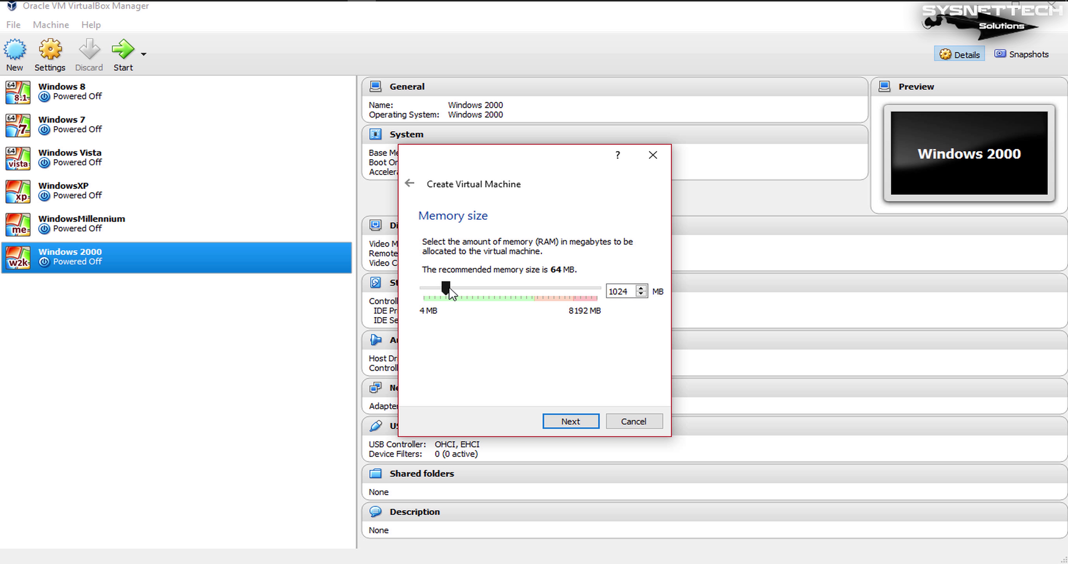
left_click(596, 424)
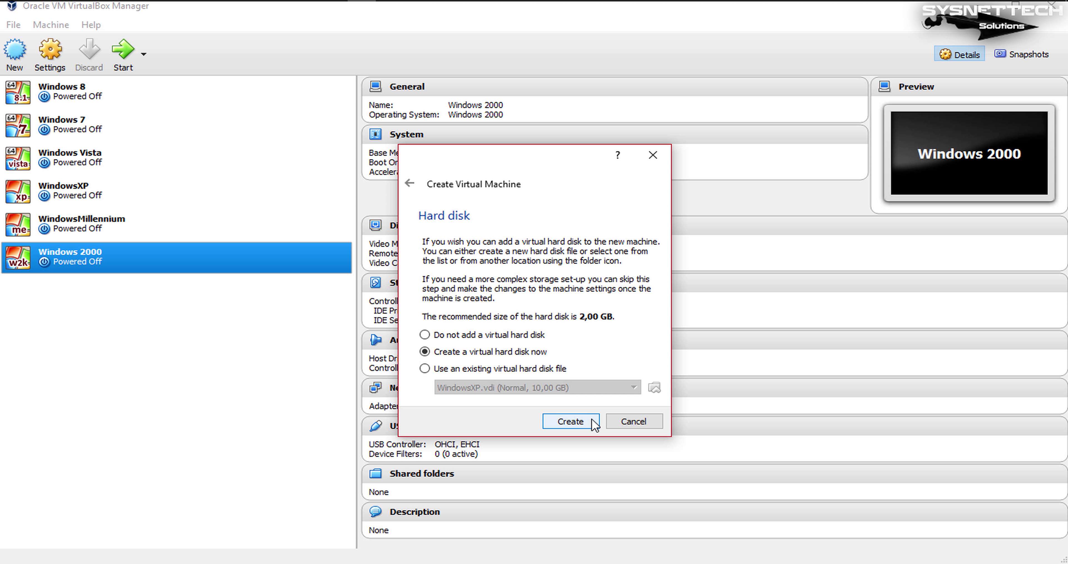
- Choose a new fixed-size 2,00 GB VDI virtual disk and open its file location chooser
left_click(596, 425)
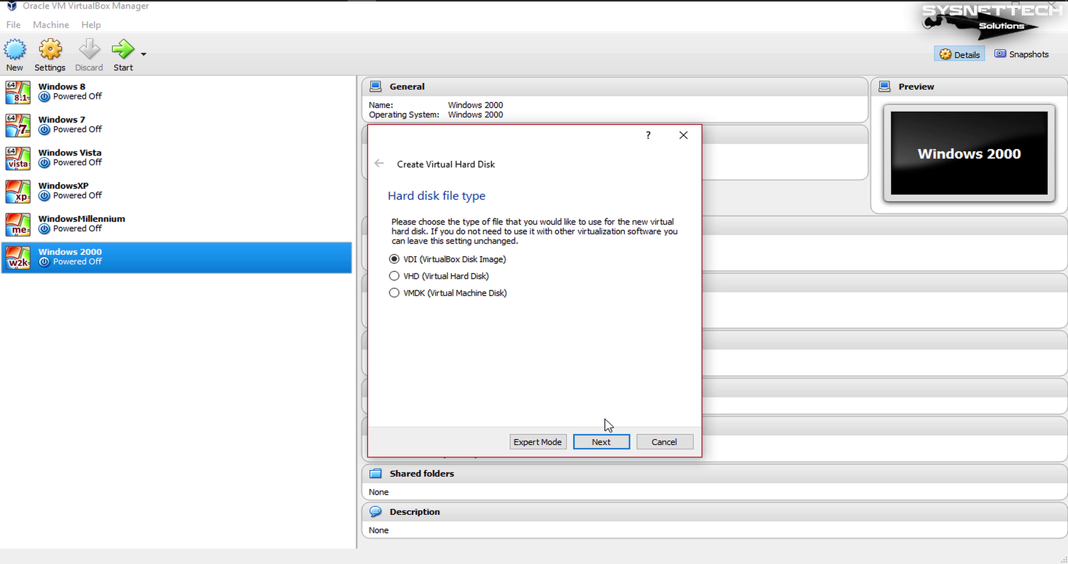
left_click(618, 444)
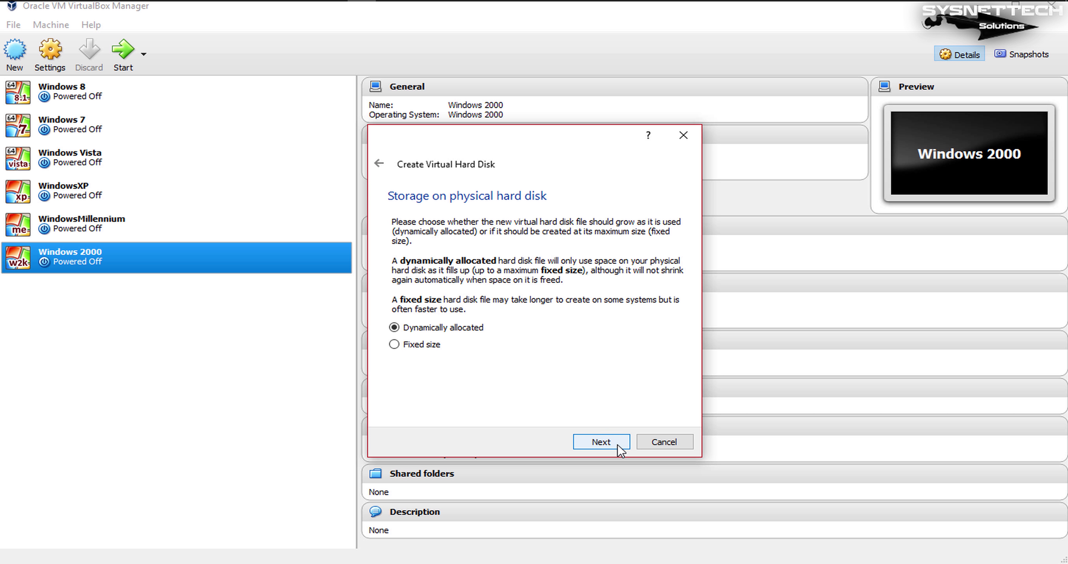
left_click(409, 350)
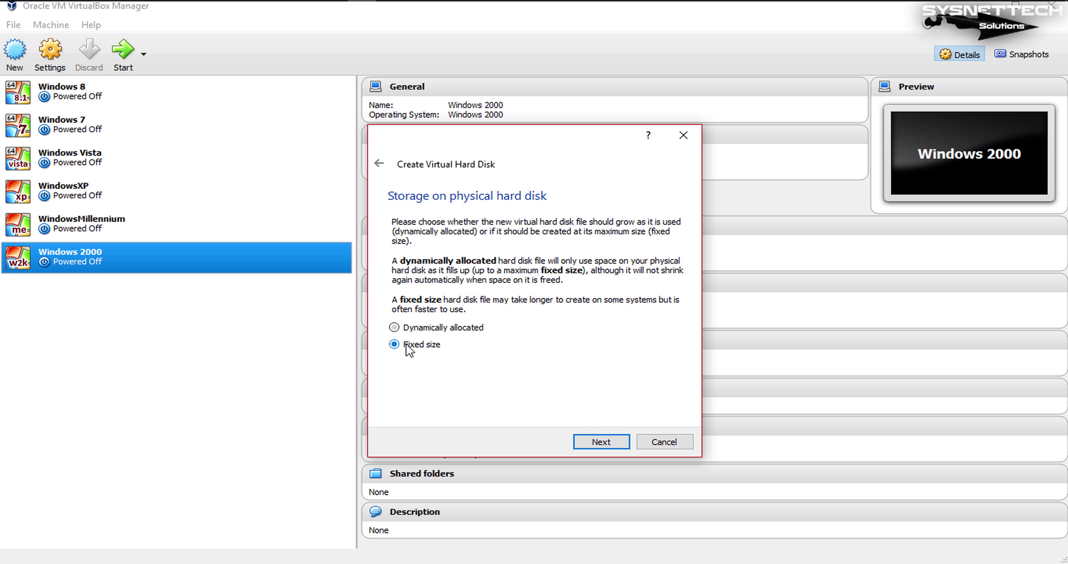
left_click(616, 440)
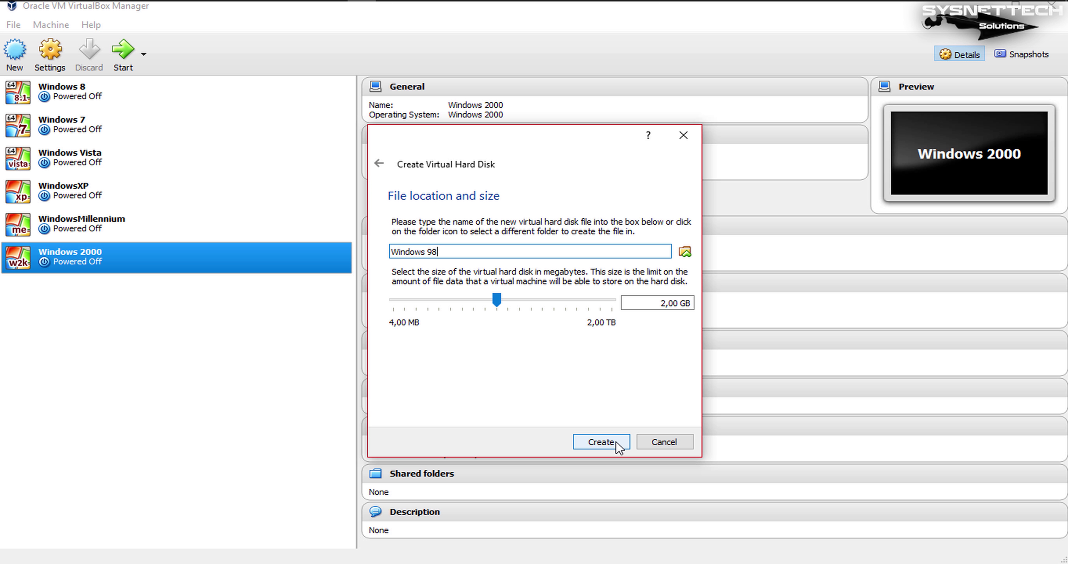
left_click_drag(661, 303, 699, 296)
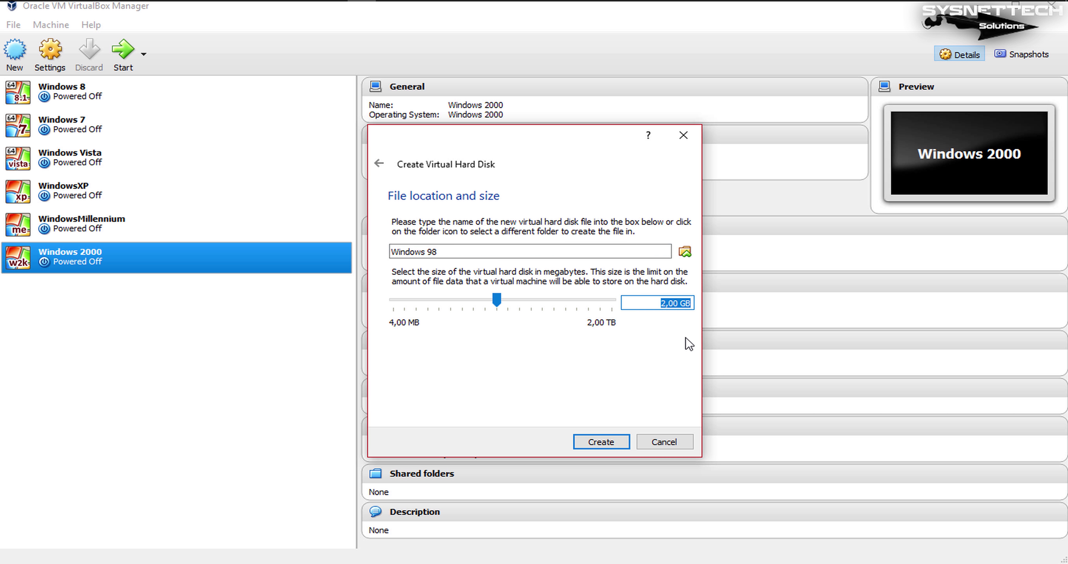
left_click(687, 253)
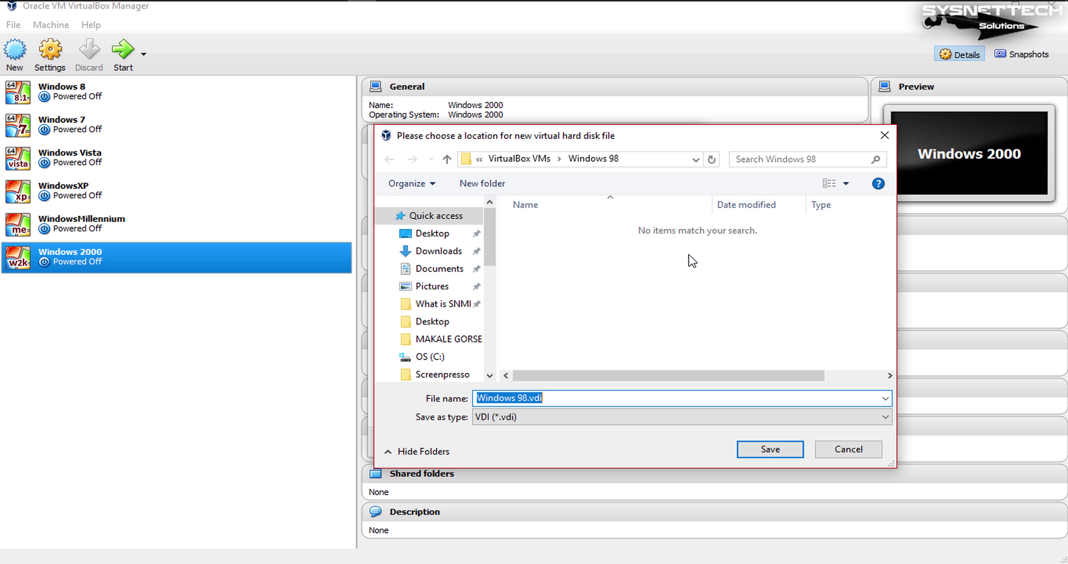
- Save Windows 98.vdi into a newly created Windows98 folder under H:\VIRTUALBOX
scroll(490, 375, "down", 10)
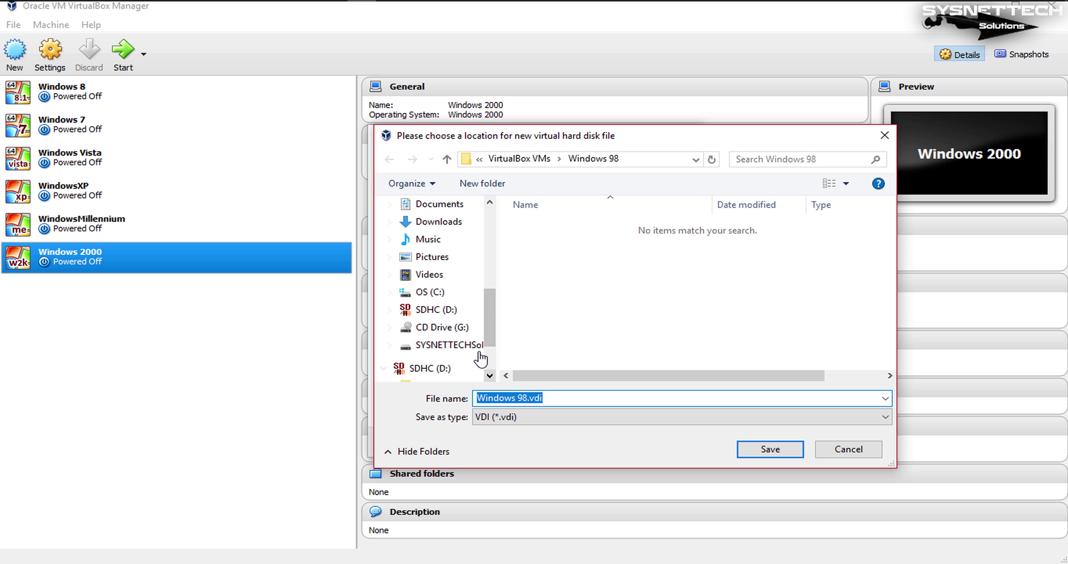
left_click(419, 345)
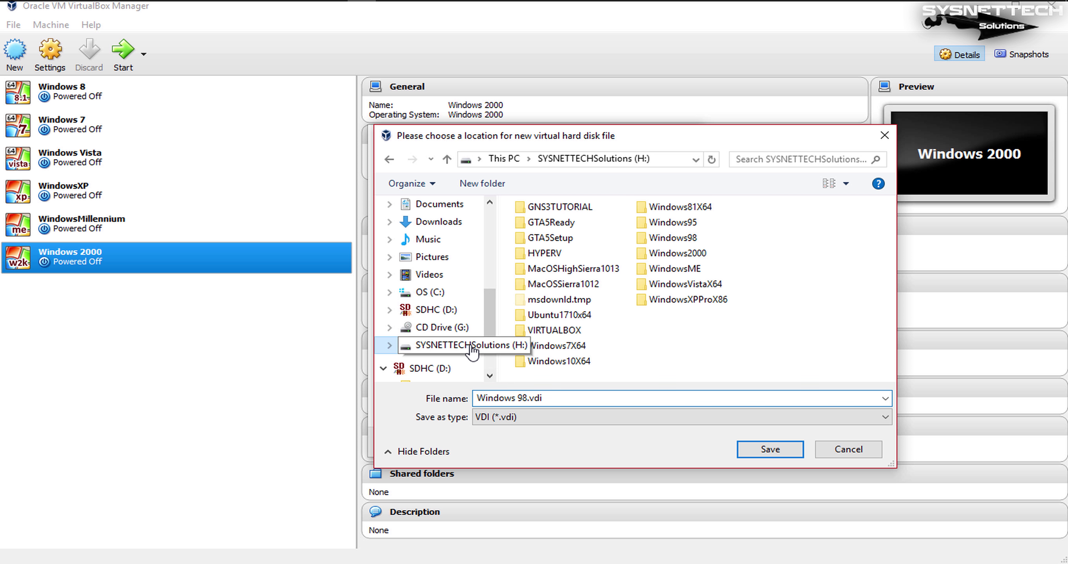
double_click(557, 331)
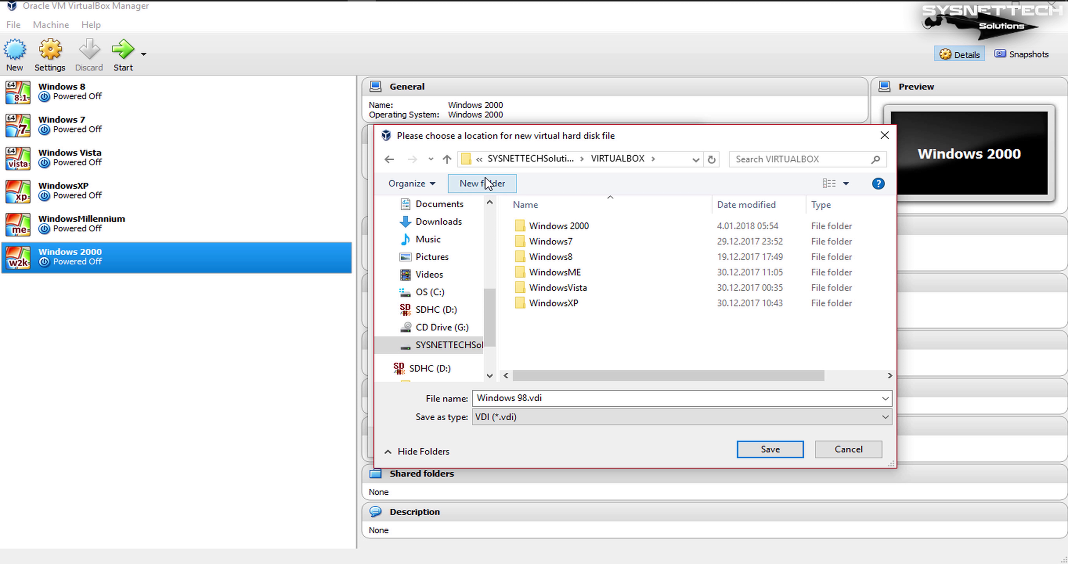
left_click(472, 182)
type("Windows98")
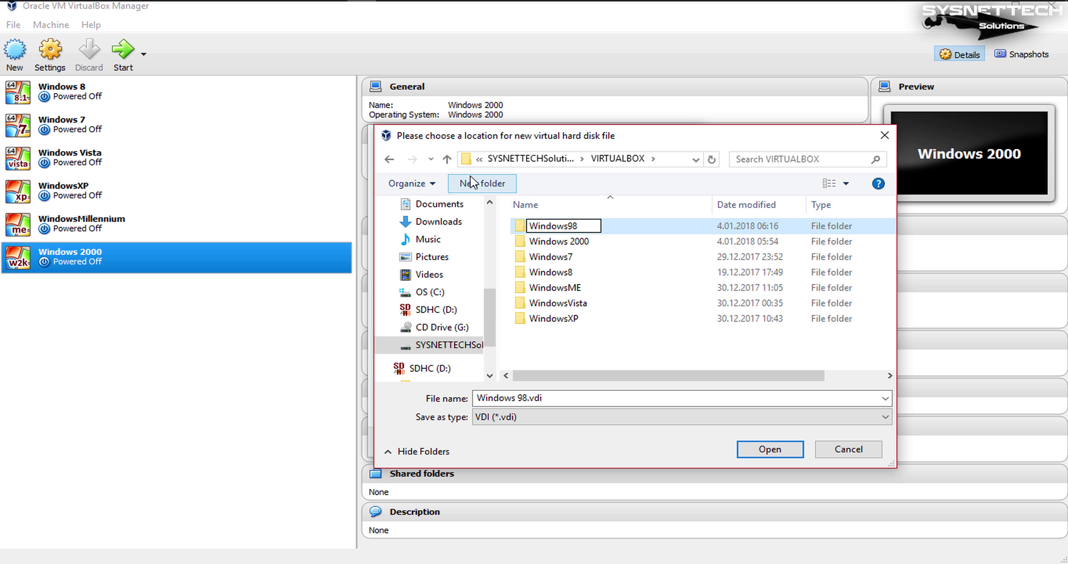
key("Return")
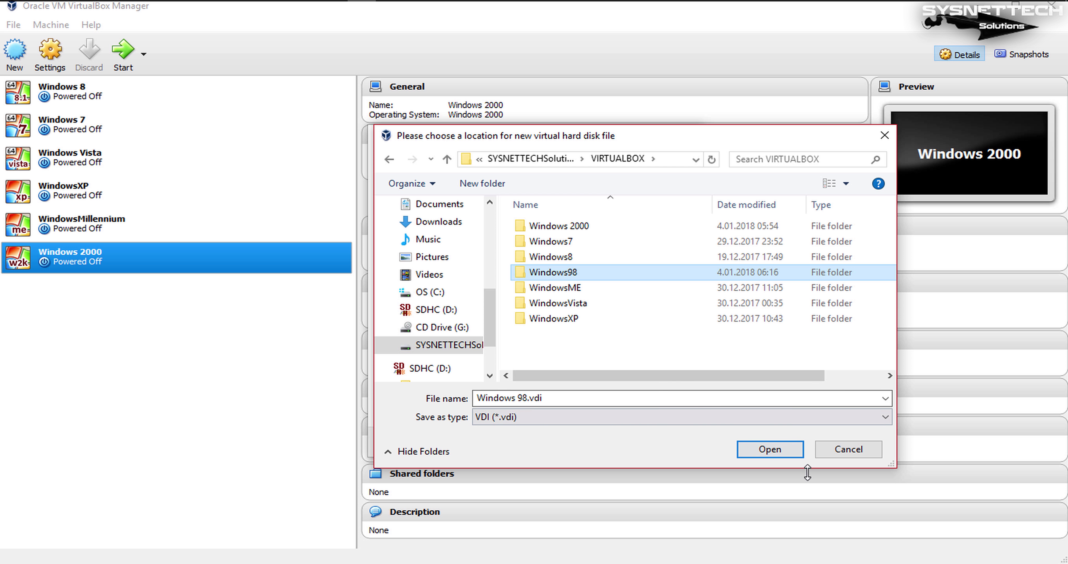
left_click(795, 450)
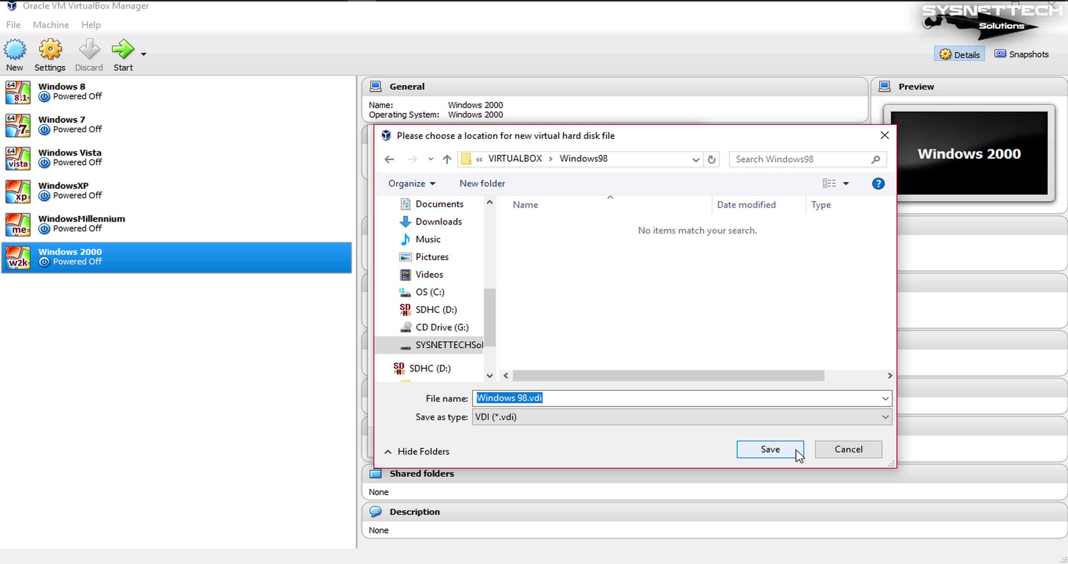
left_click(796, 449)
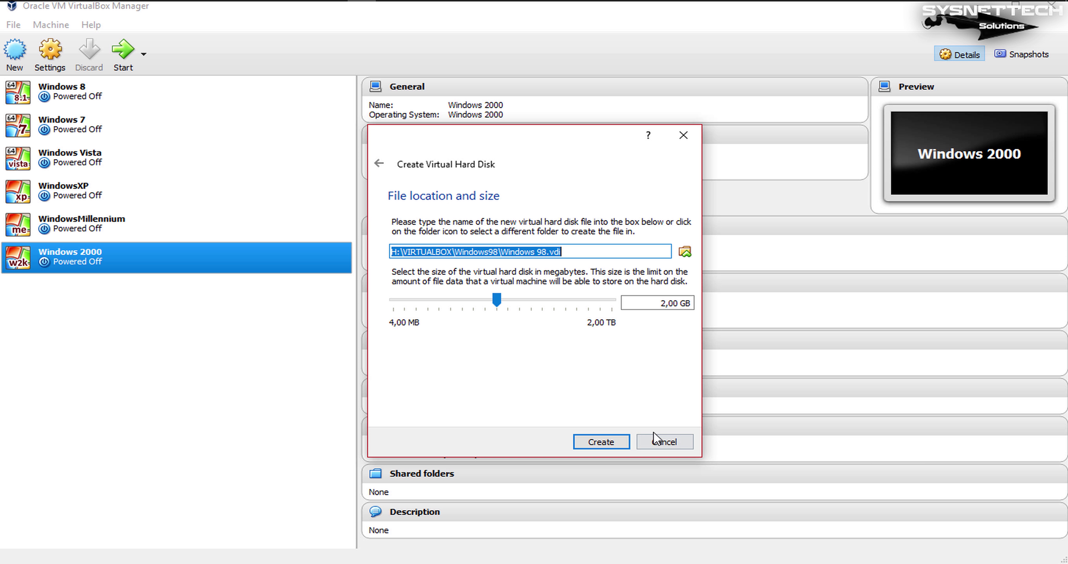
- Create the 2,00 GB Windows 98.vdi disk and finish the Windows 98 machine
left_click(625, 443)
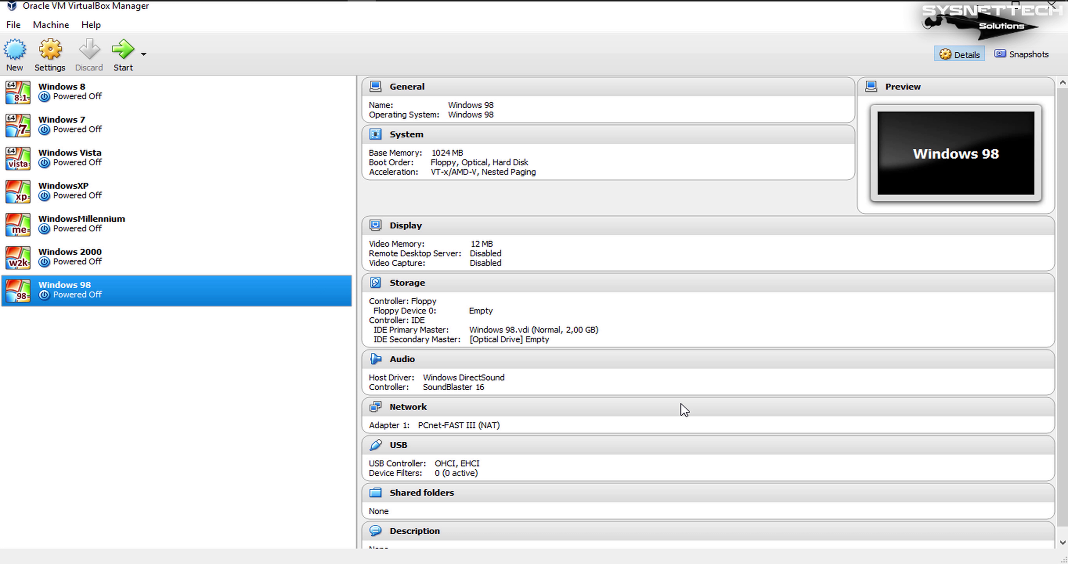
- Load Windows 98 First Edition.iso into the Windows 98 machine's empty optical drive in Storage settings
right_click(137, 295)
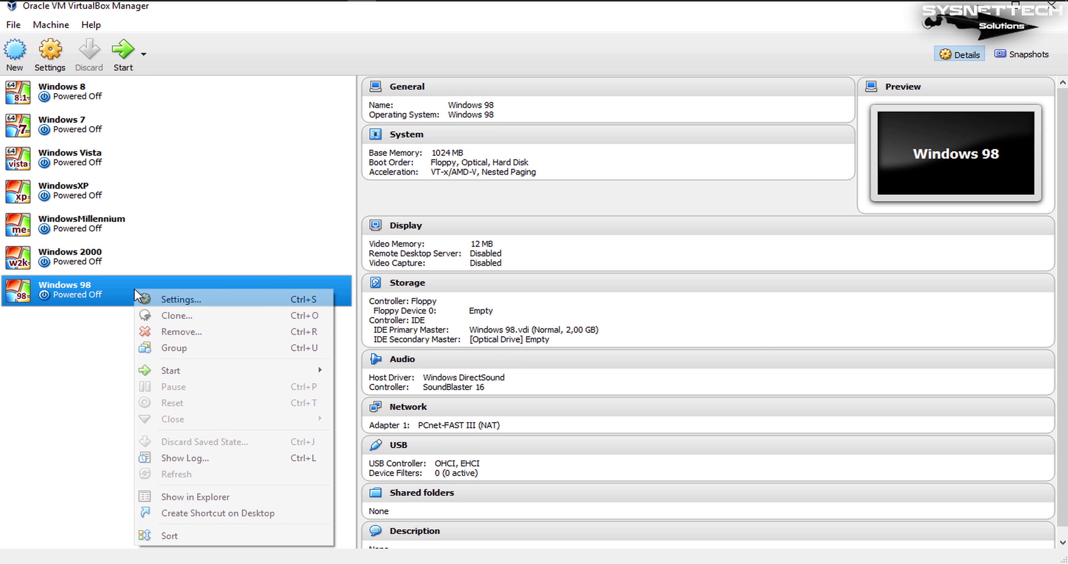
left_click(229, 304)
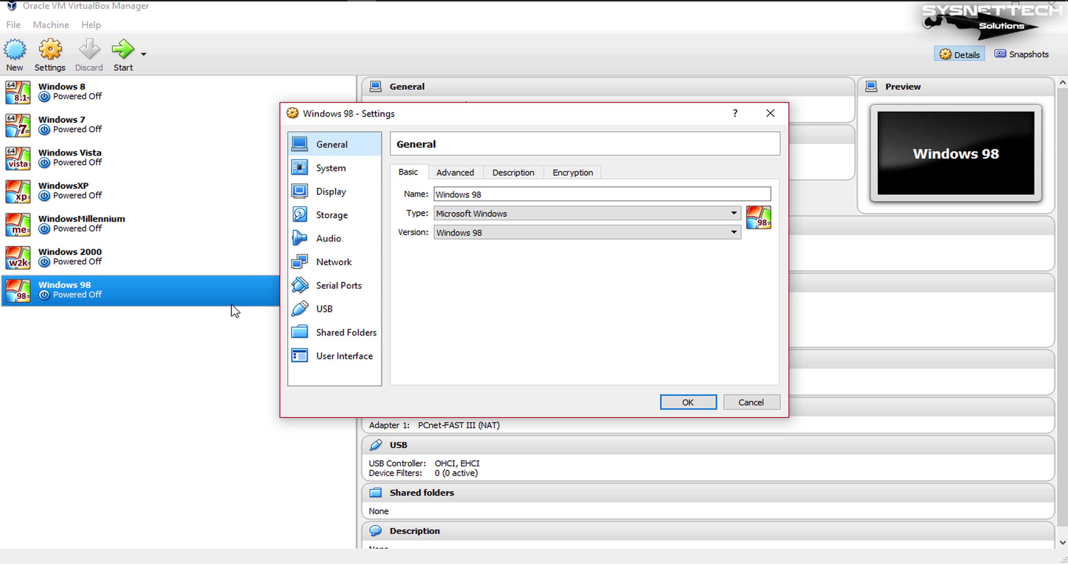
left_click(364, 222)
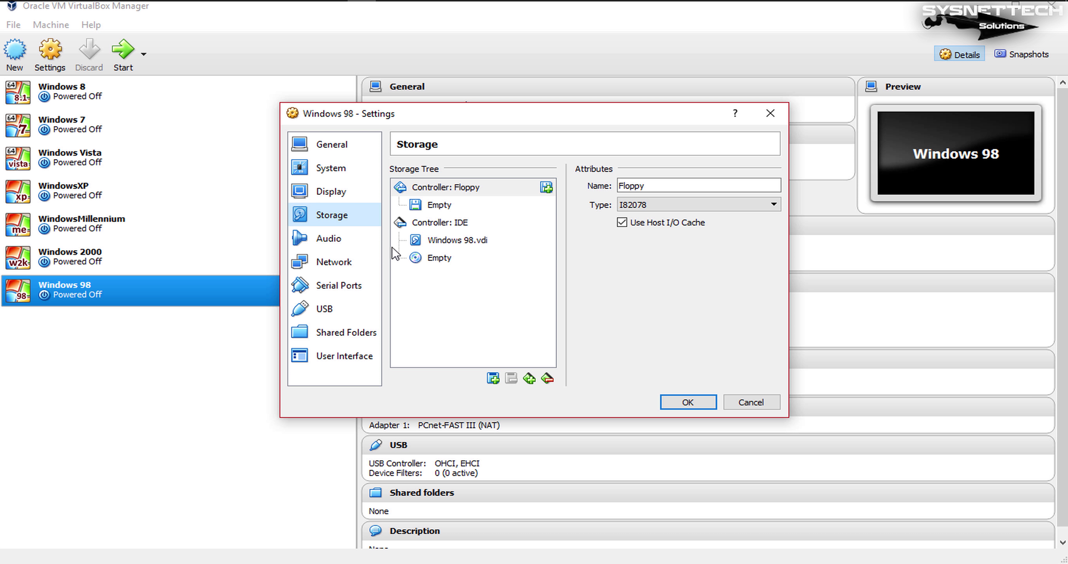
left_click(480, 259)
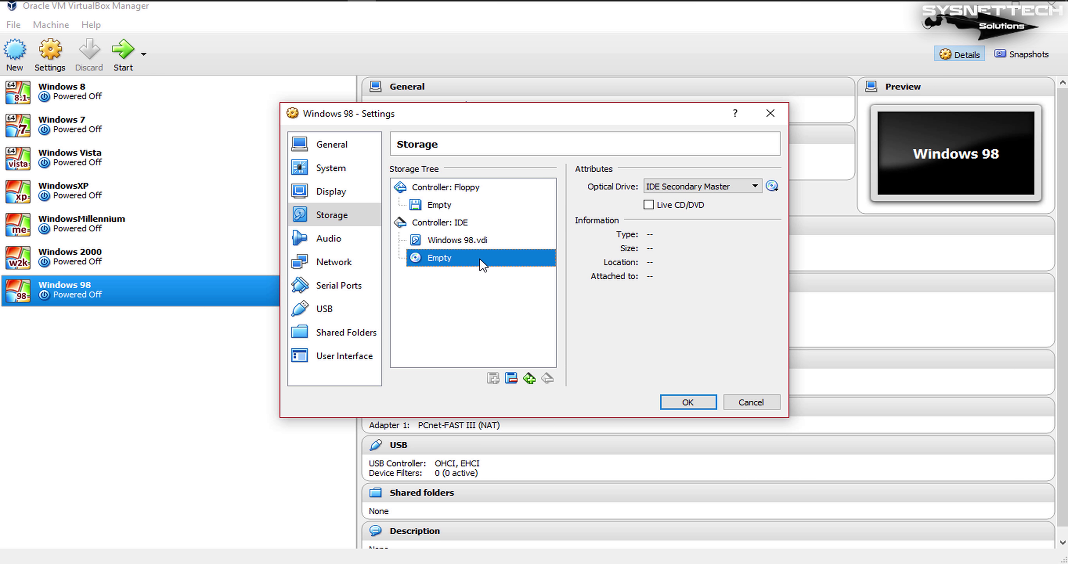
left_click(776, 186)
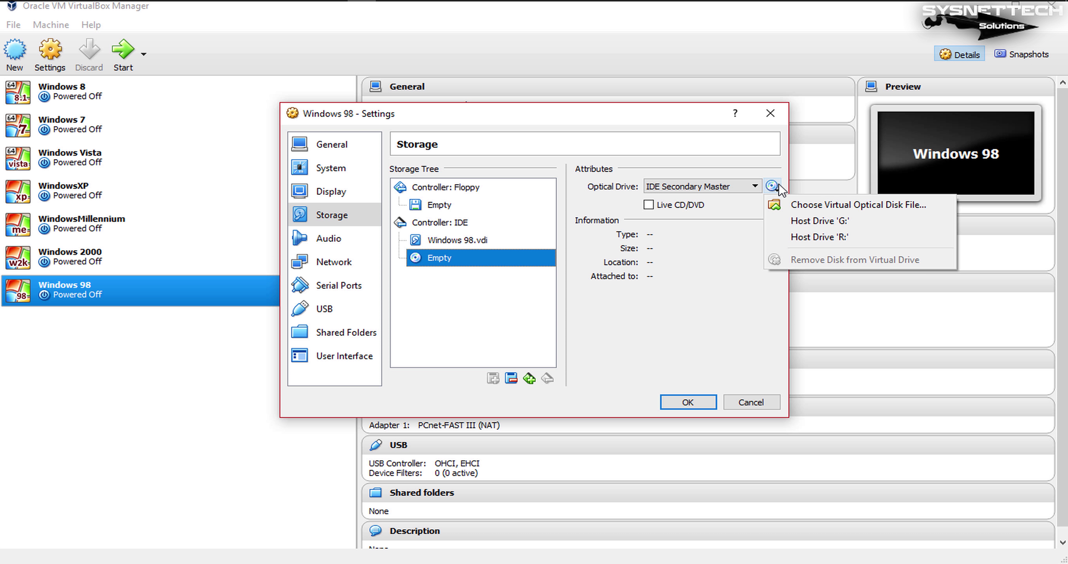
left_click(857, 206)
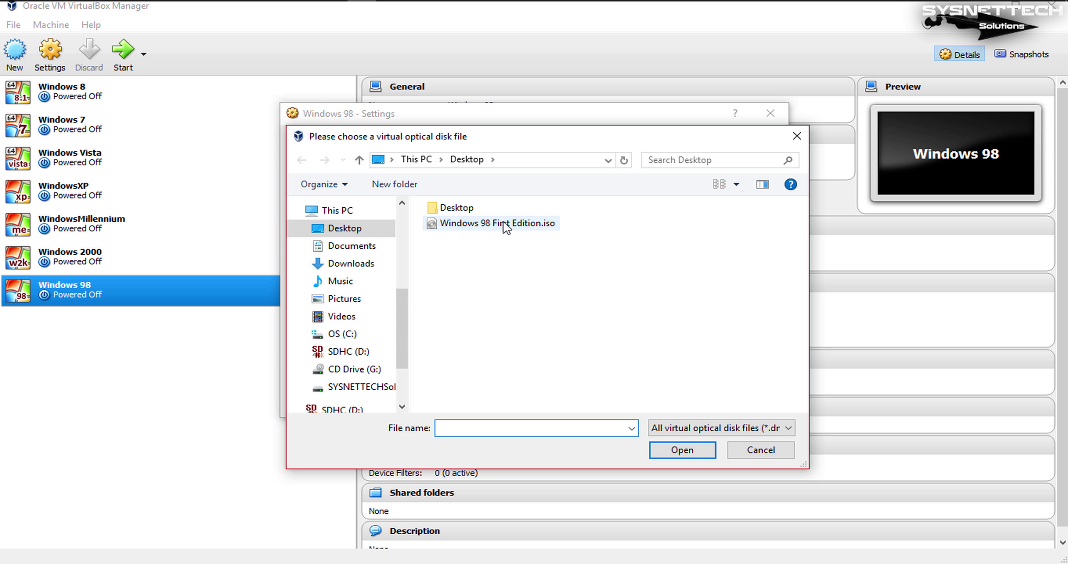
left_click(504, 223)
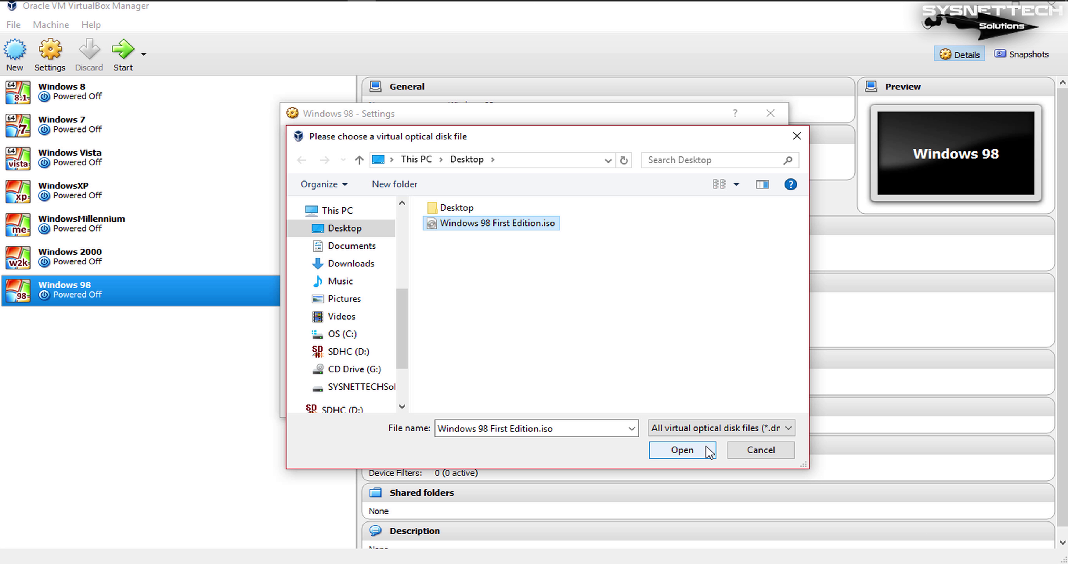
left_click(683, 449)
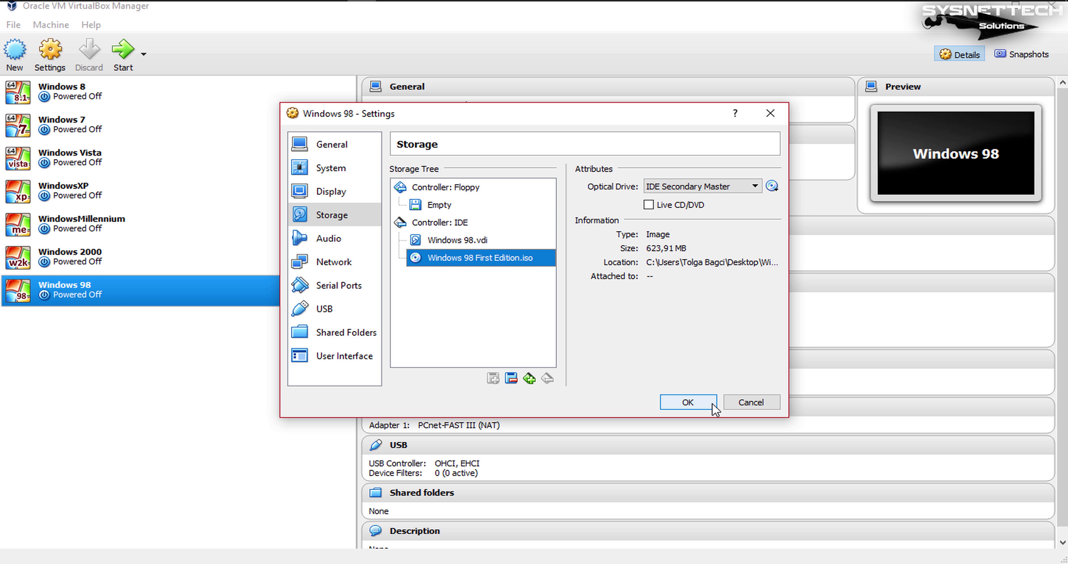
left_click(713, 407)
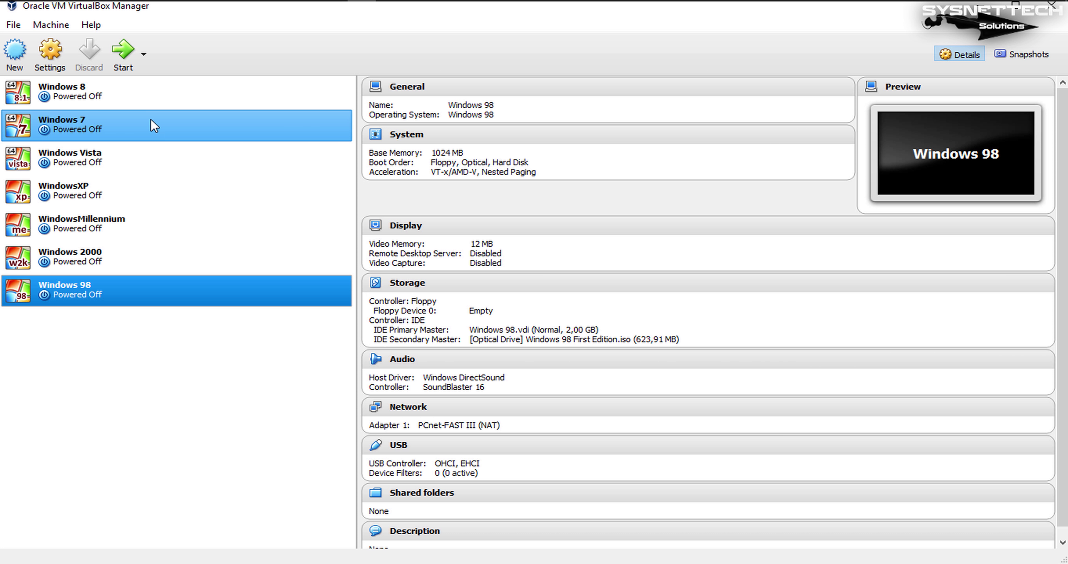
- Start the Windows 98 VM and dismiss the keyboard and mouse capture notices
left_click(117, 59)
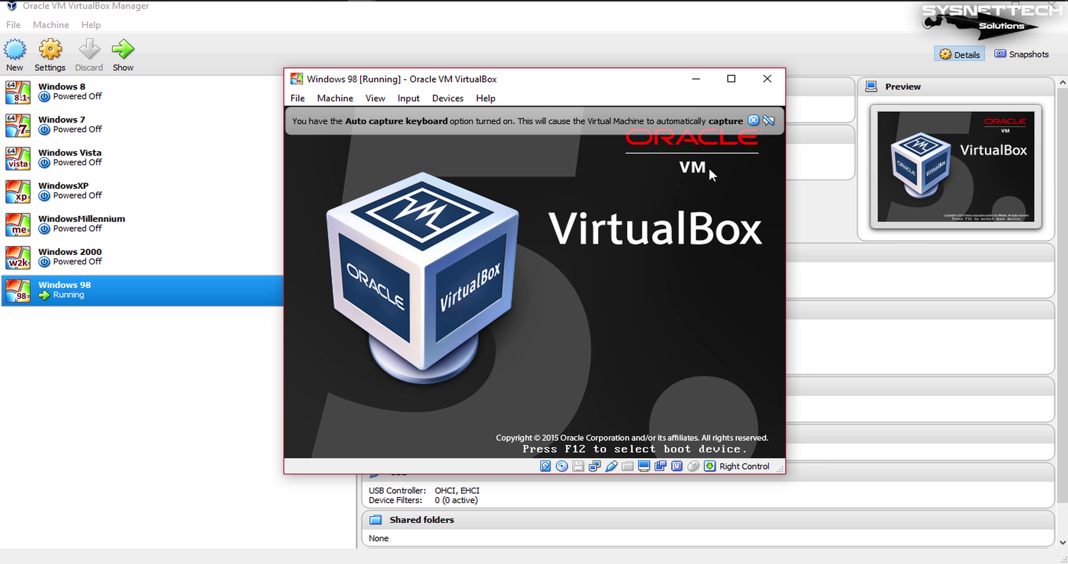
mouse_move(752, 121)
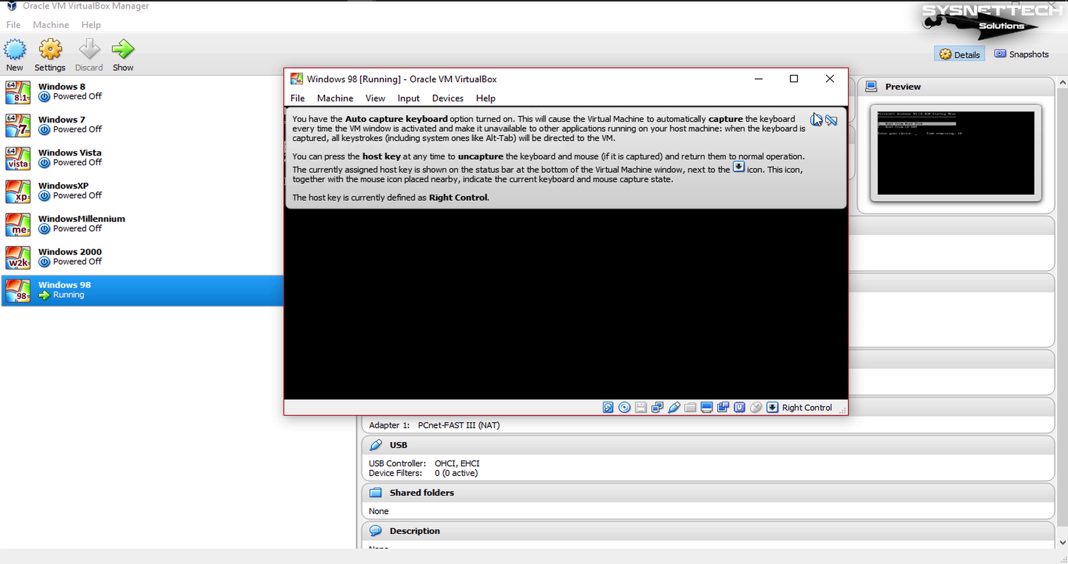
left_click(817, 121)
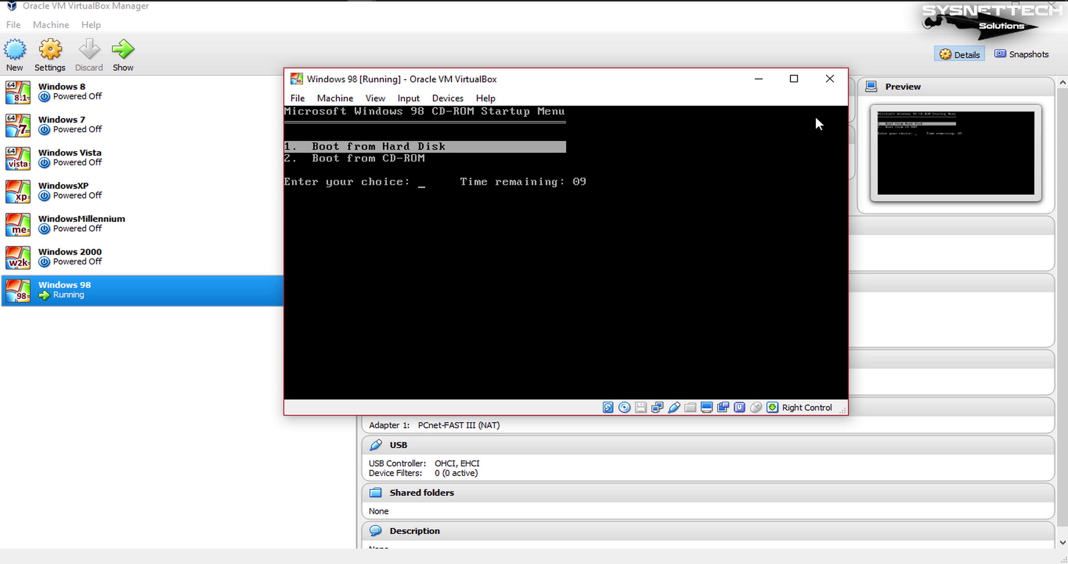
left_click(731, 211)
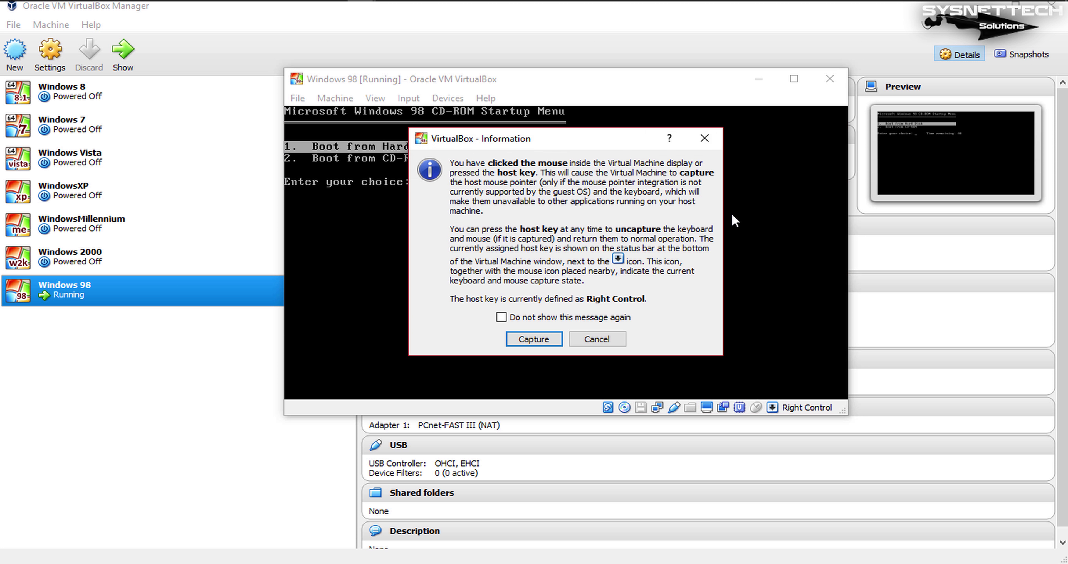
left_click(598, 338)
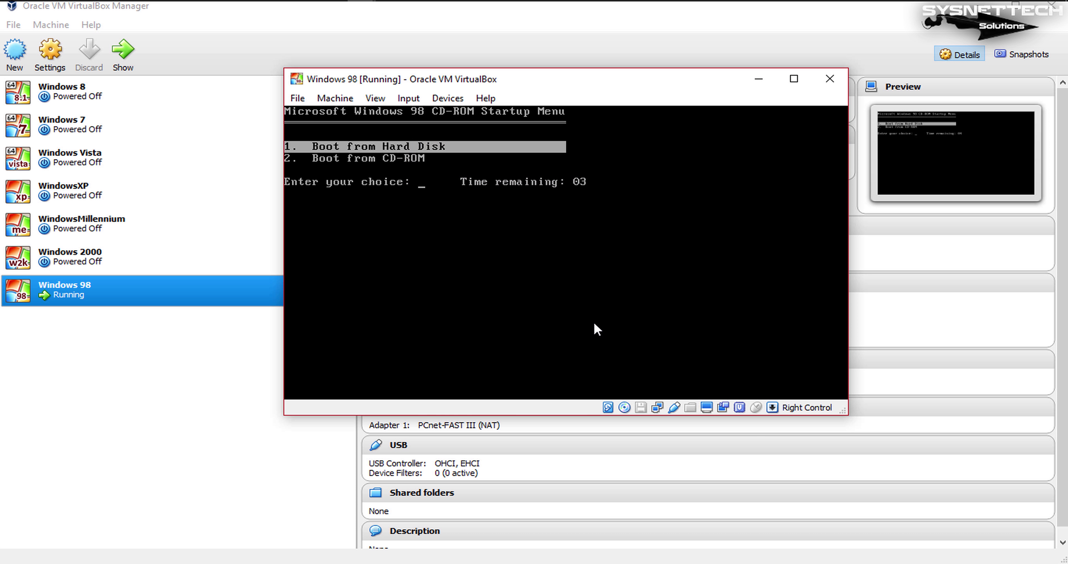
- Boot from CD-ROM and choose 'Start Windows 98 Setup from CD-ROM'
key("Down")
key("Up")
key("Down")
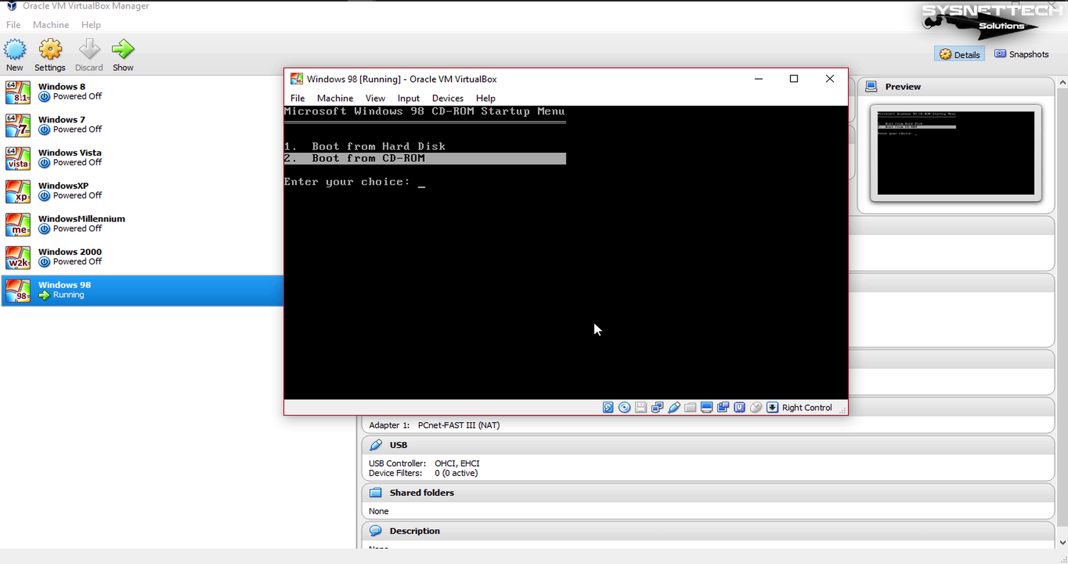
key("Return")
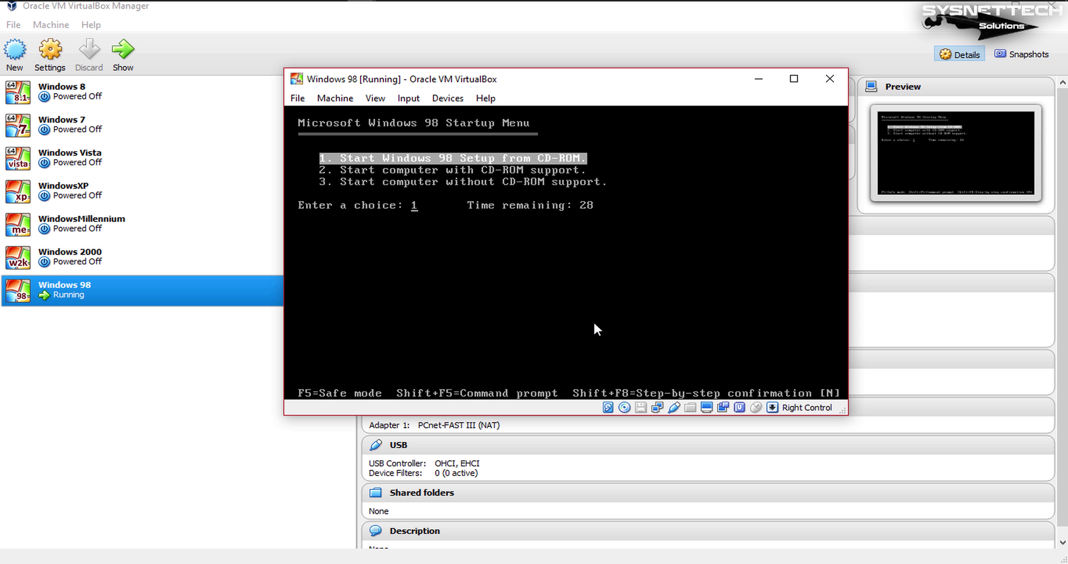
key("Return")
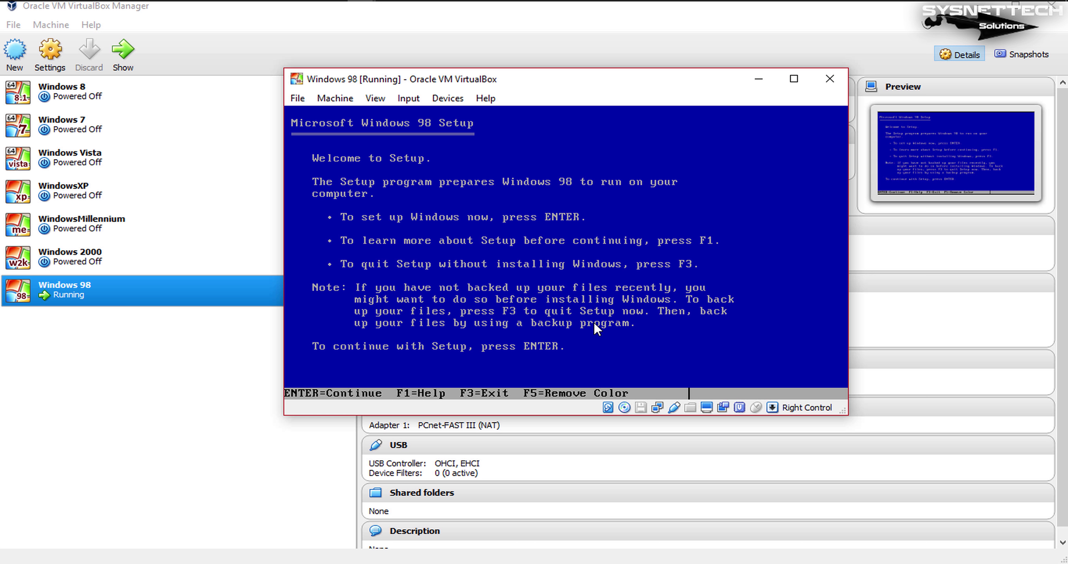
- Configure the unallocated disk space with large disk support enabled
key("Return")
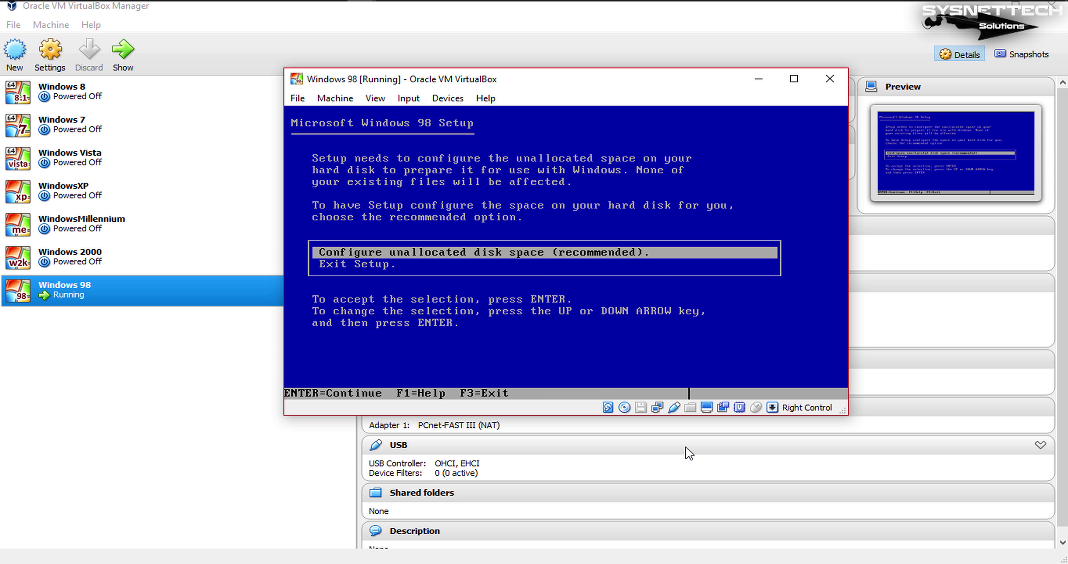
key("Return")
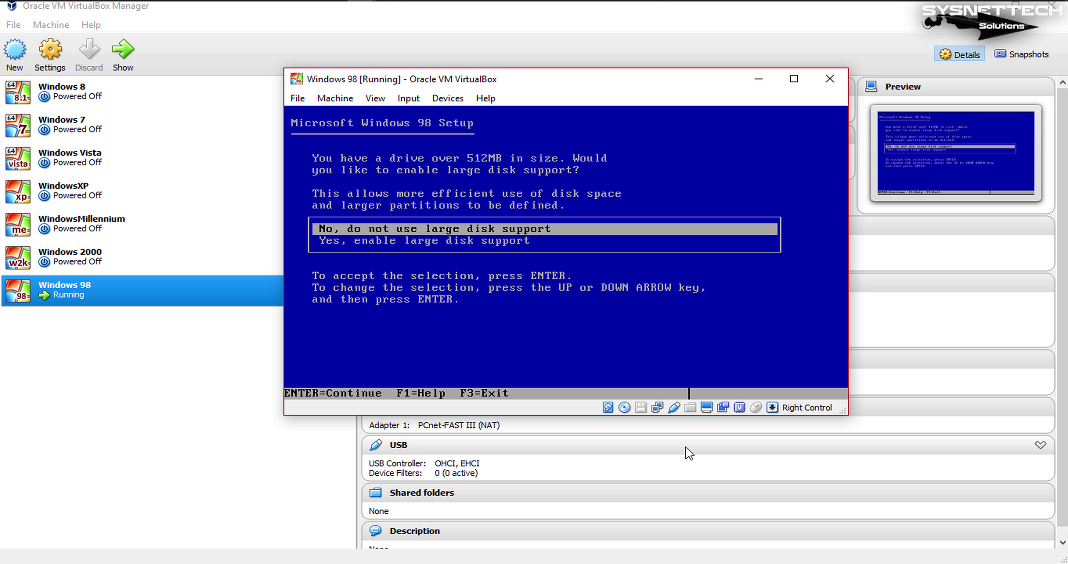
key("Down")
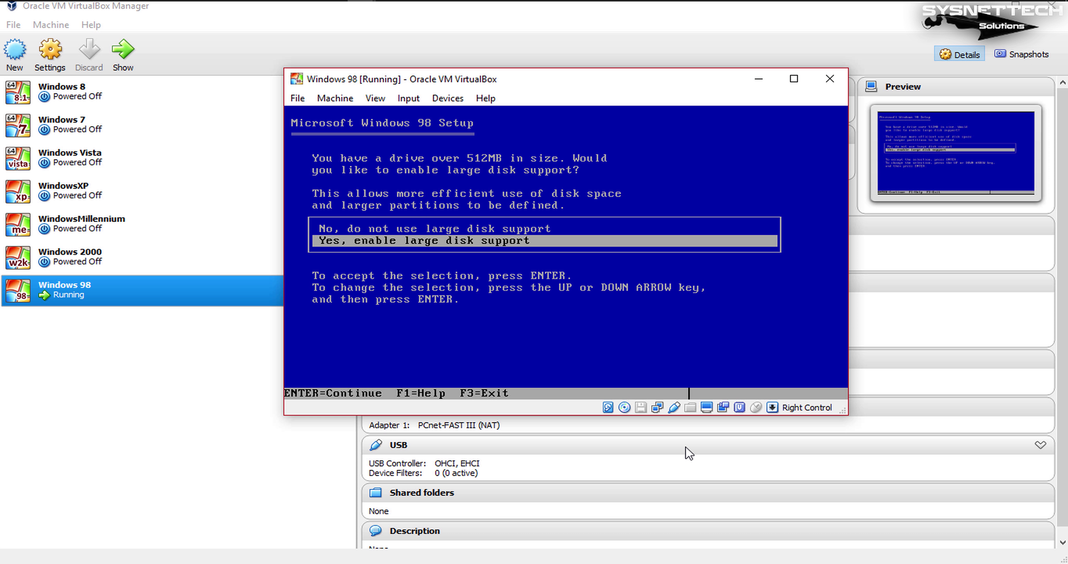
key("Return")
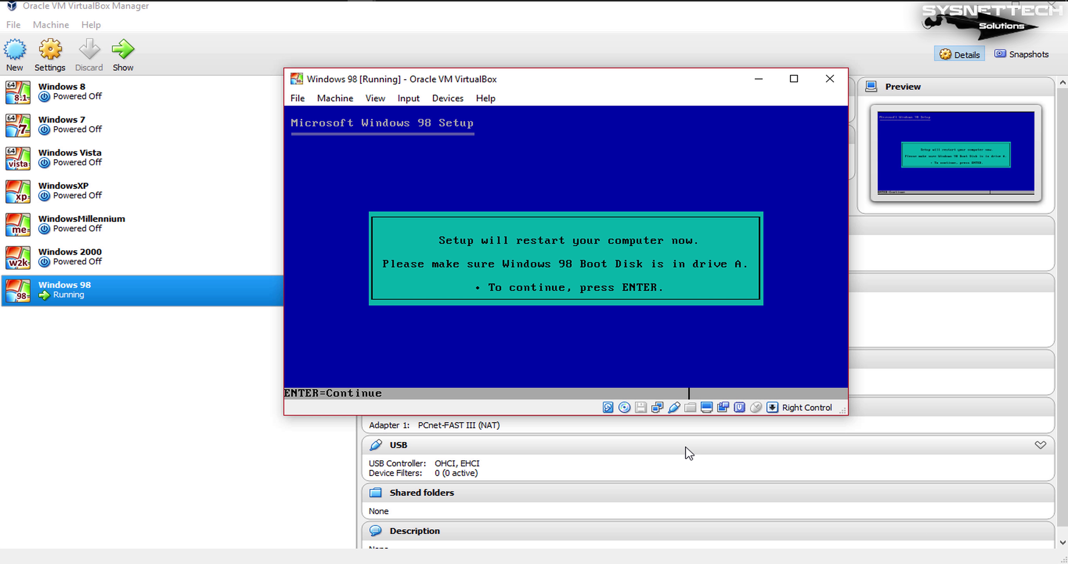
- Restart, boot from CD-ROM again, and start Windows 98 Setup from CD-ROM
key("Return")
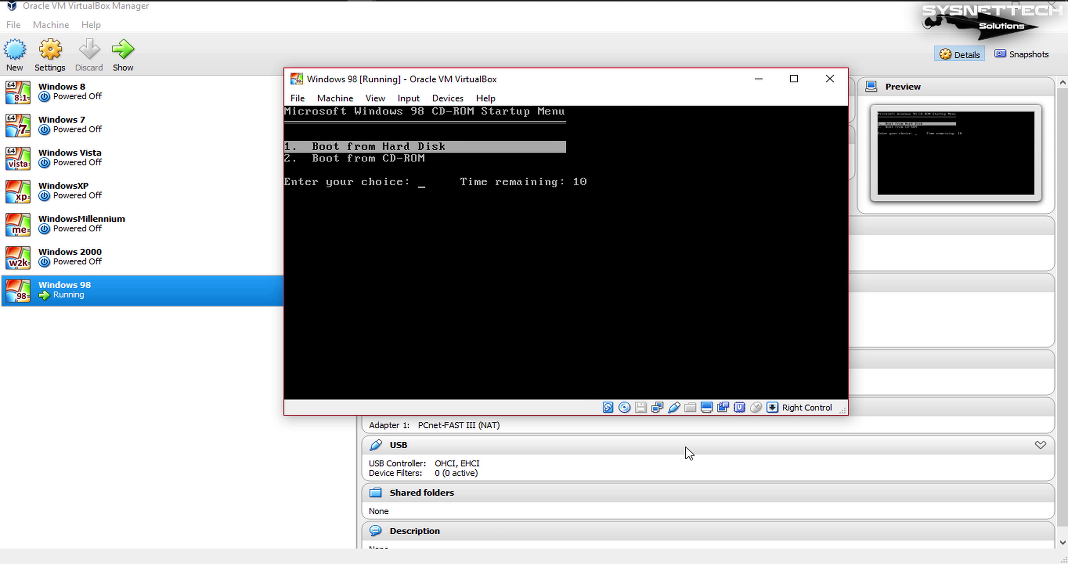
key("Down")
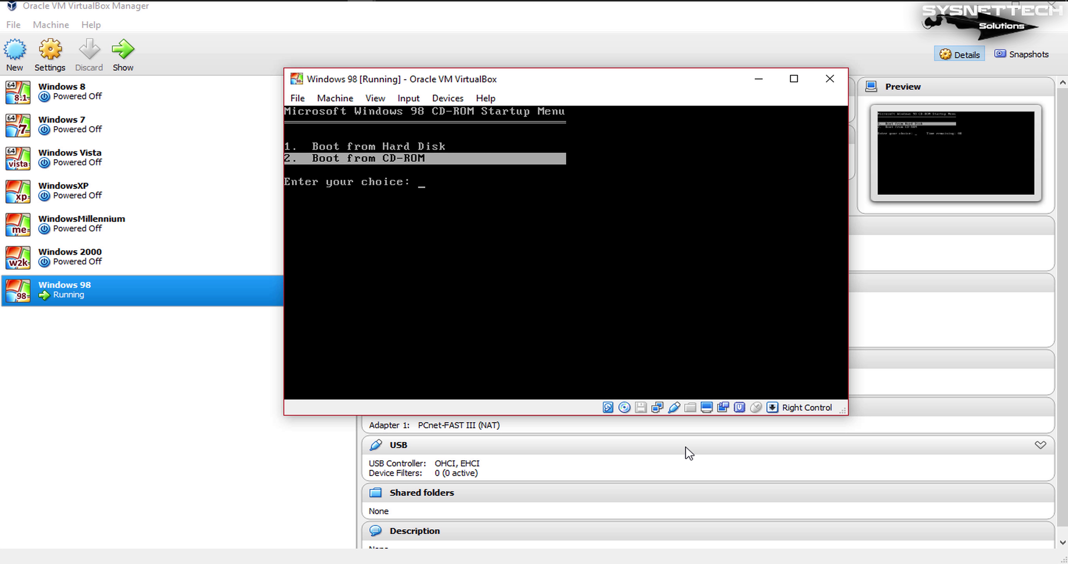
key("Return")
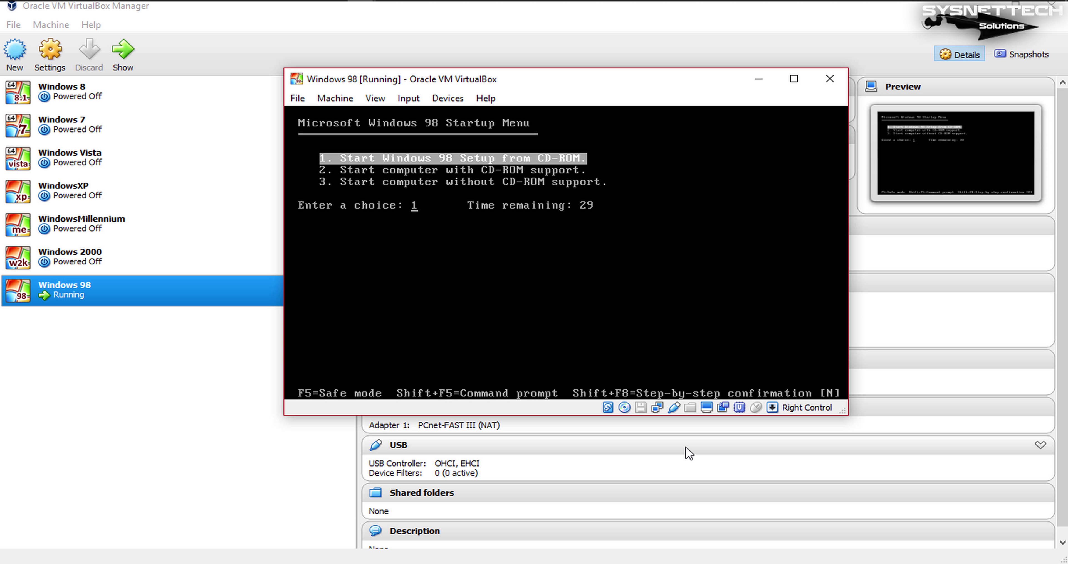
key("Return")
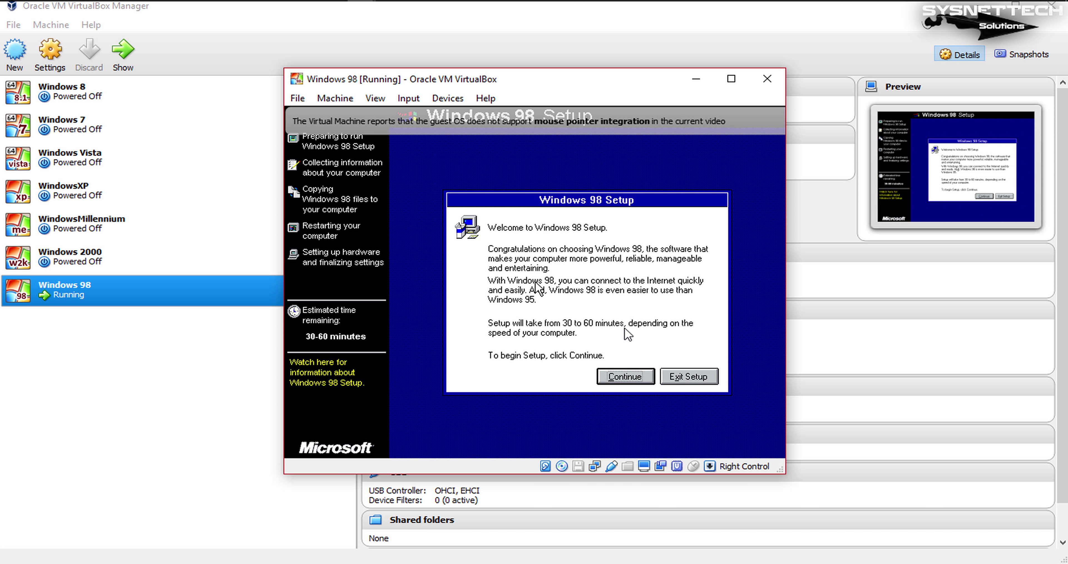
- Let the VM capture the mouse and begin the graphical Windows 98 Setup
left_click(642, 384)
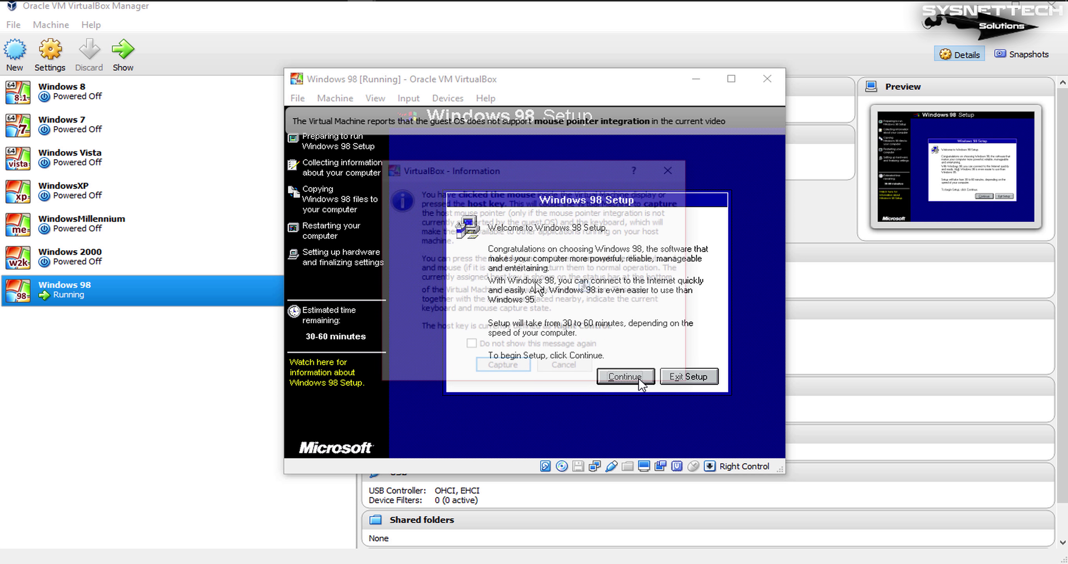
left_click(503, 364)
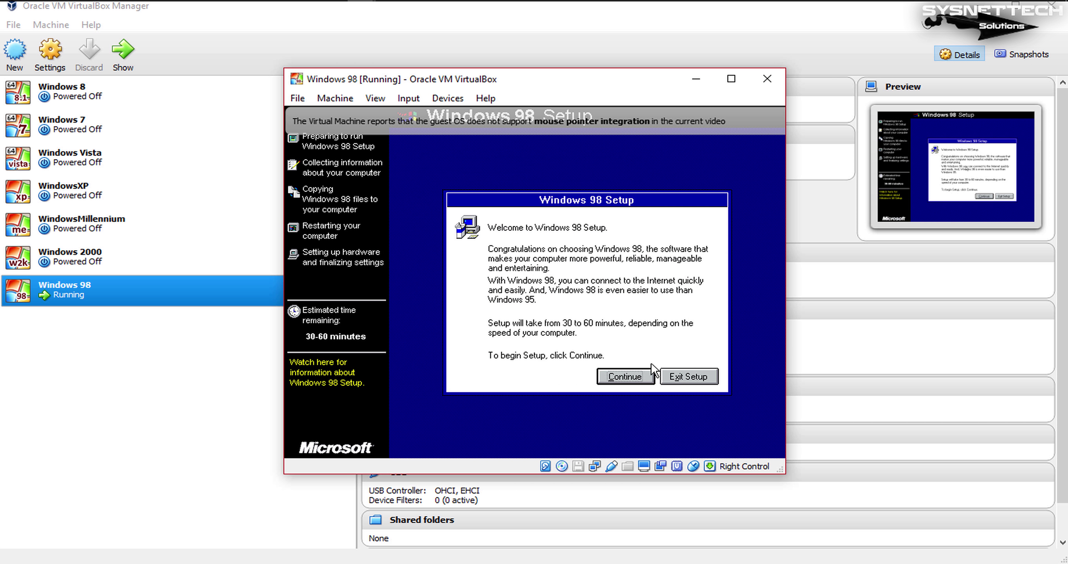
left_click(639, 379)
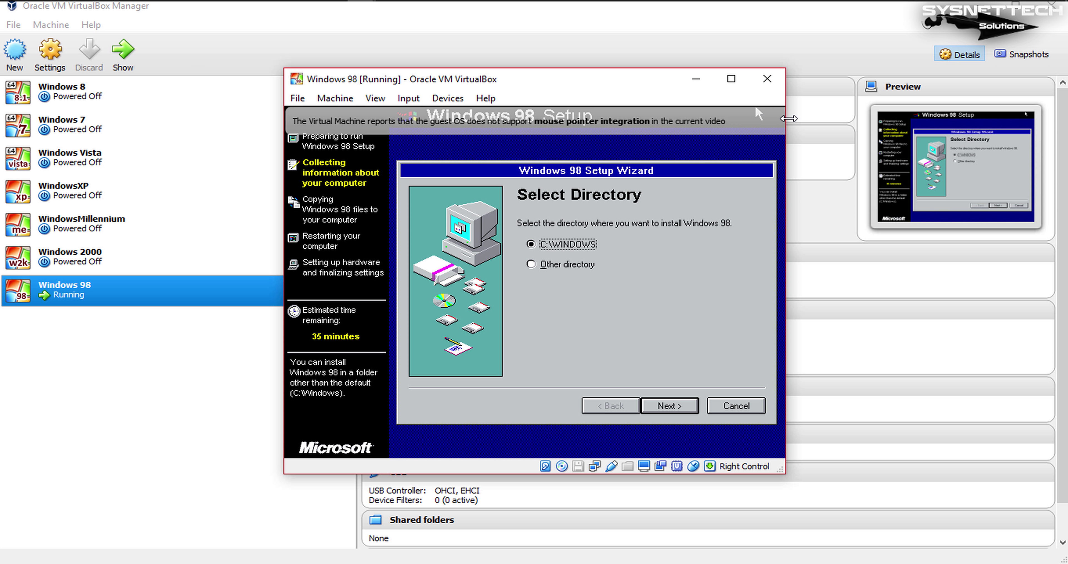
- Widen the VM window, recapture the mouse, and accept C:\WINDOWS as the install folder
left_click_drag(789, 118, 803, 118)
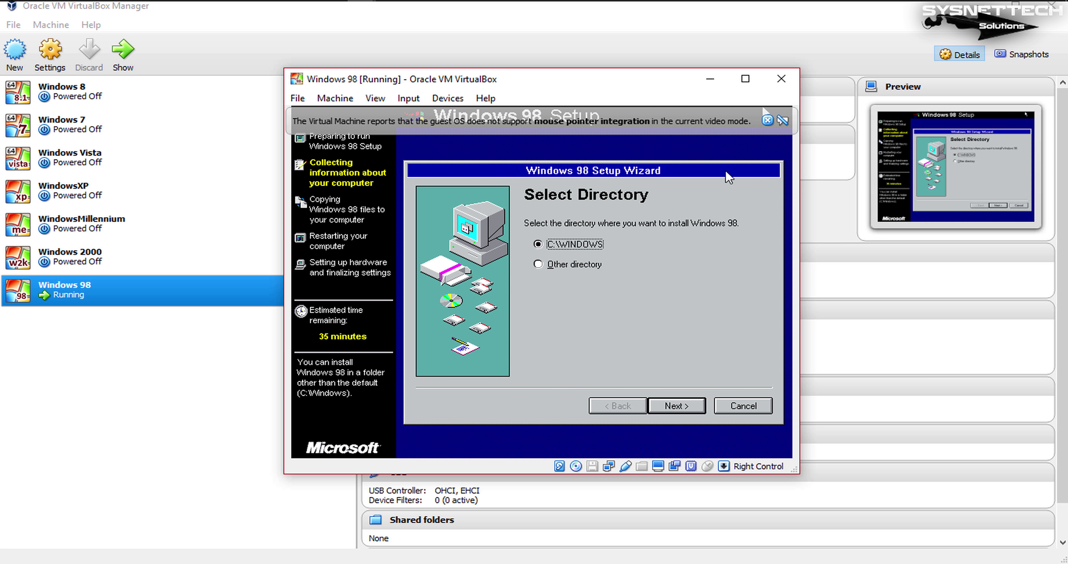
left_click(763, 107)
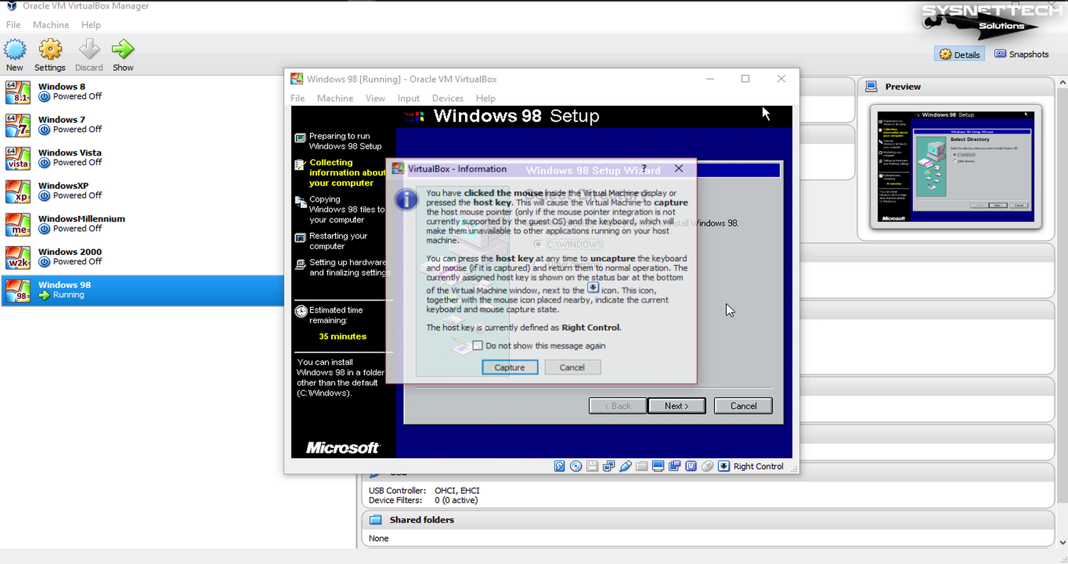
left_click(515, 370)
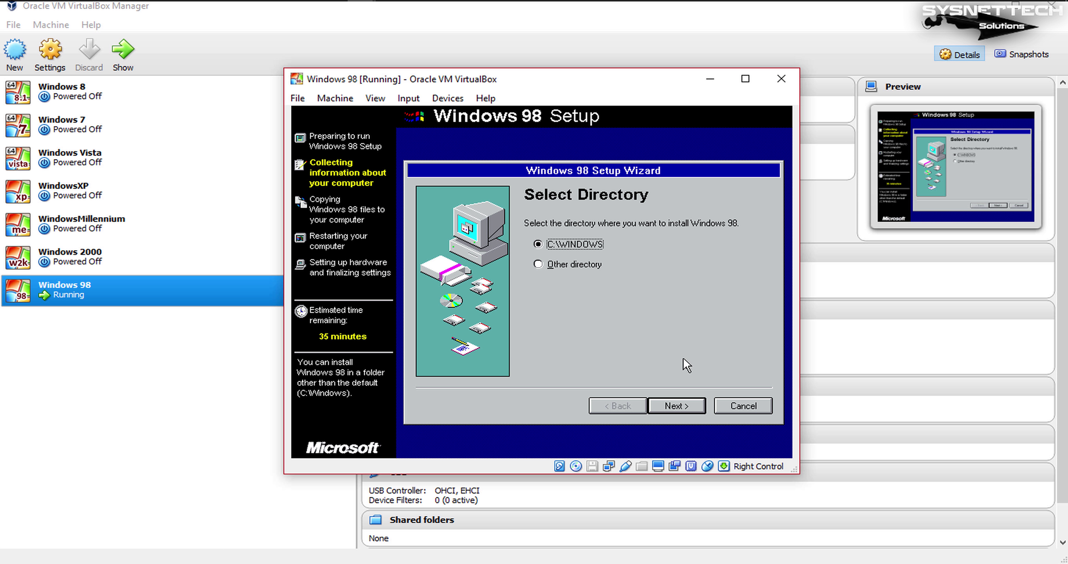
left_click(697, 408)
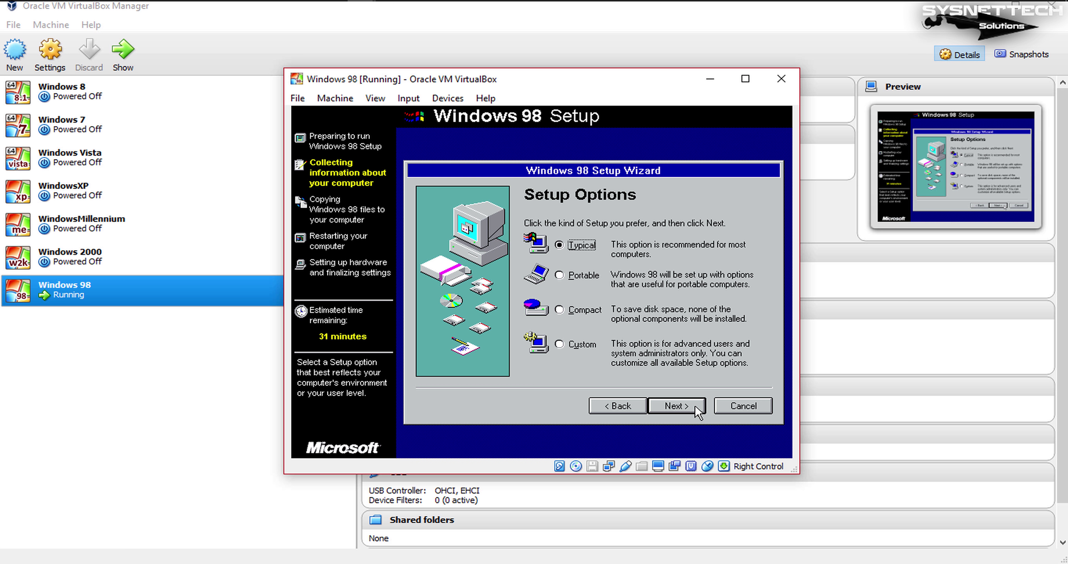
- Keep Typical setup and common components, name the computer USERPC, keep United States, start copying
left_click(696, 407)
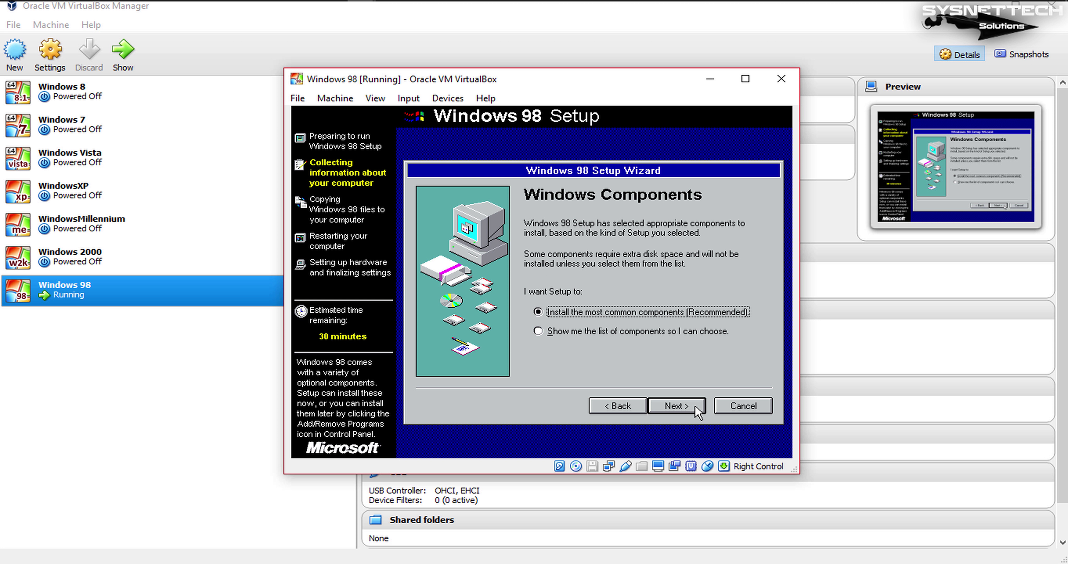
left_click(696, 407)
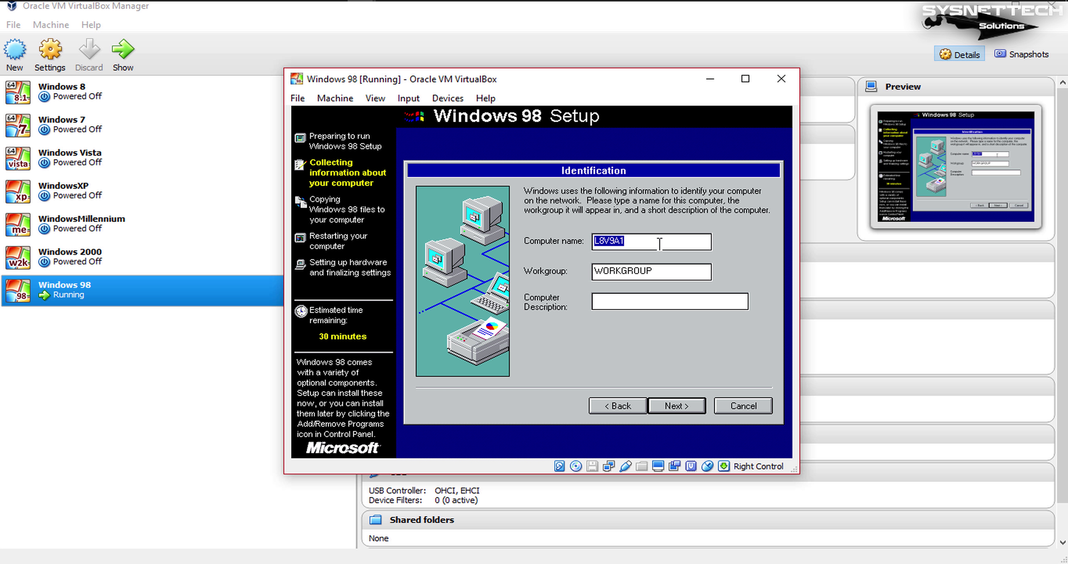
type("USERPC")
left_click(676, 405)
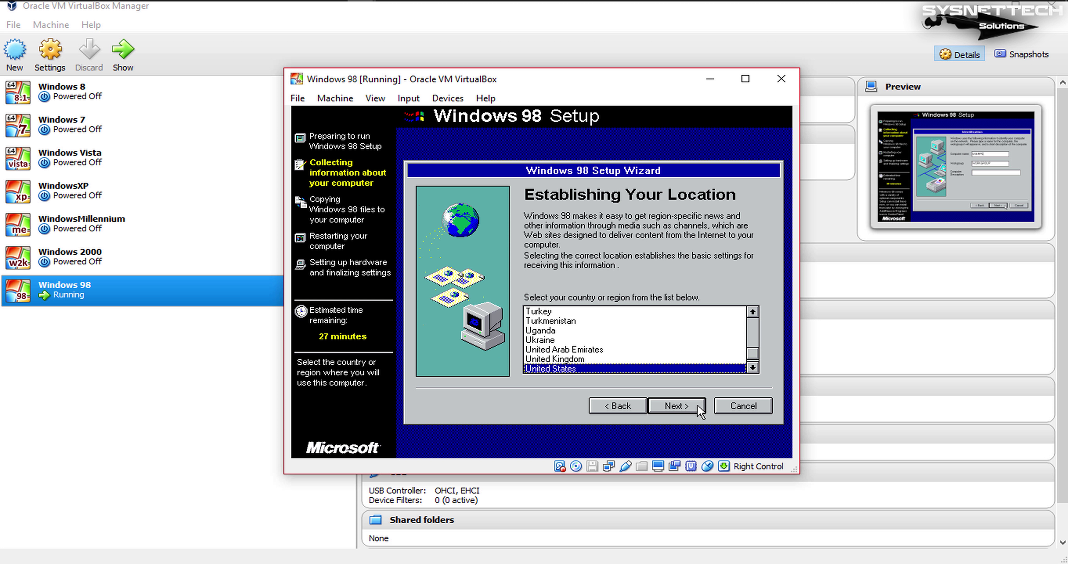
left_click(699, 407)
left_click(698, 409)
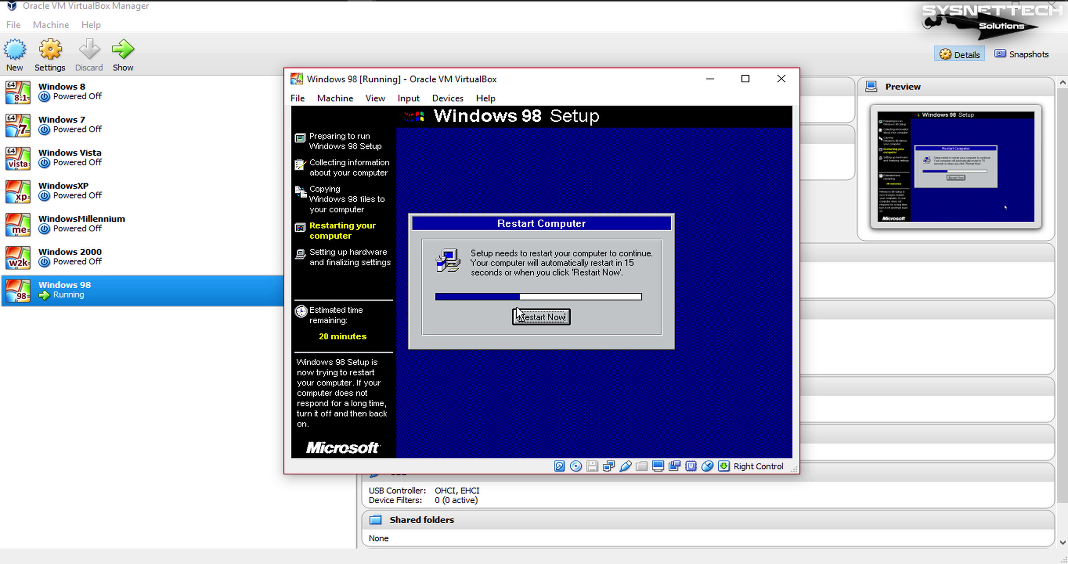
- Restart the VM and choose '1 Boot from Hard Disk' in the CD-ROM Startup Menu
left_click(543, 325)
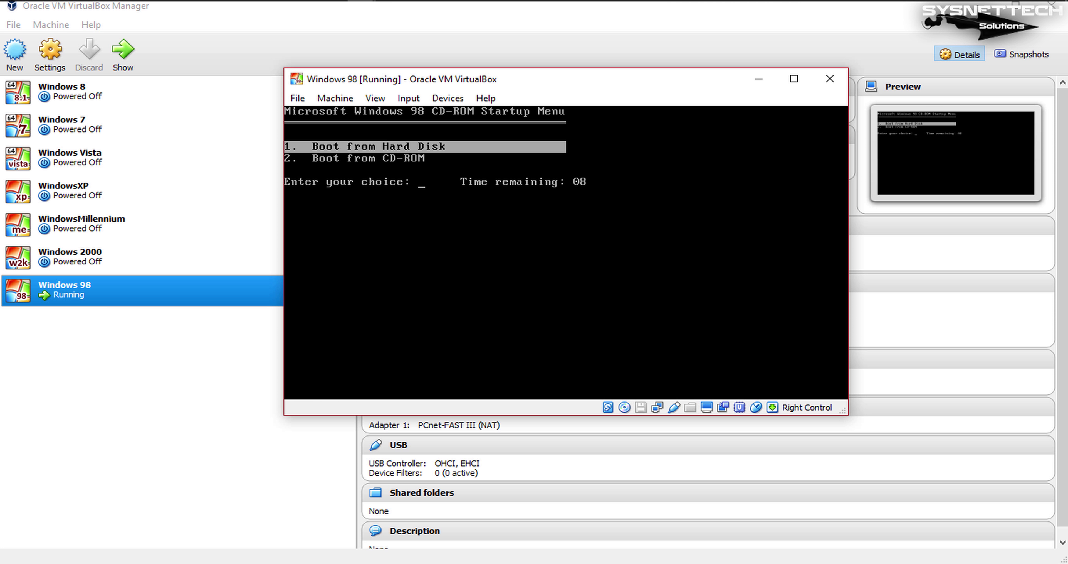
key("Down")
key("Up")
key("Down")
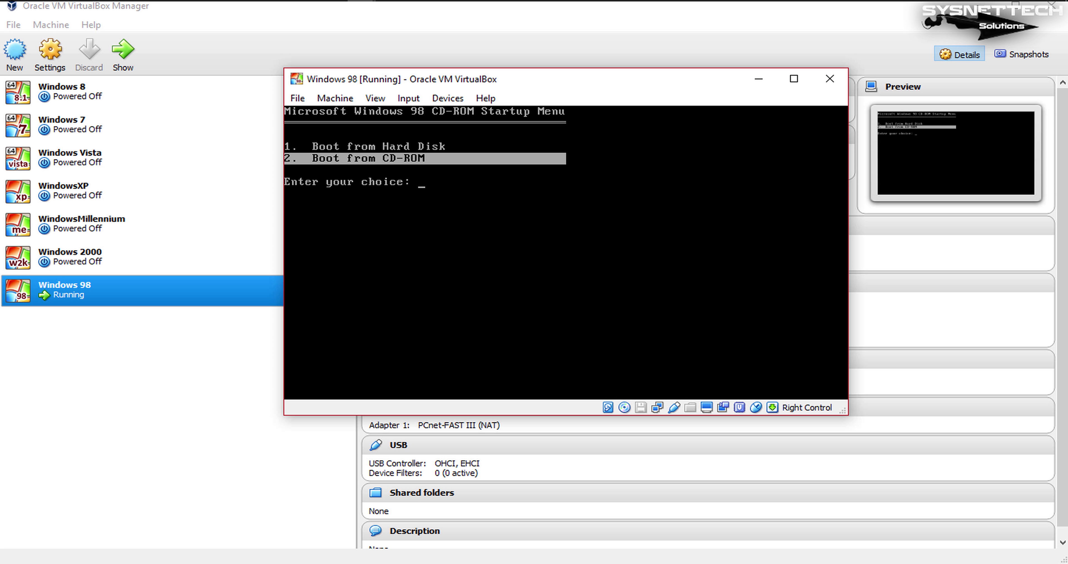
key("Up")
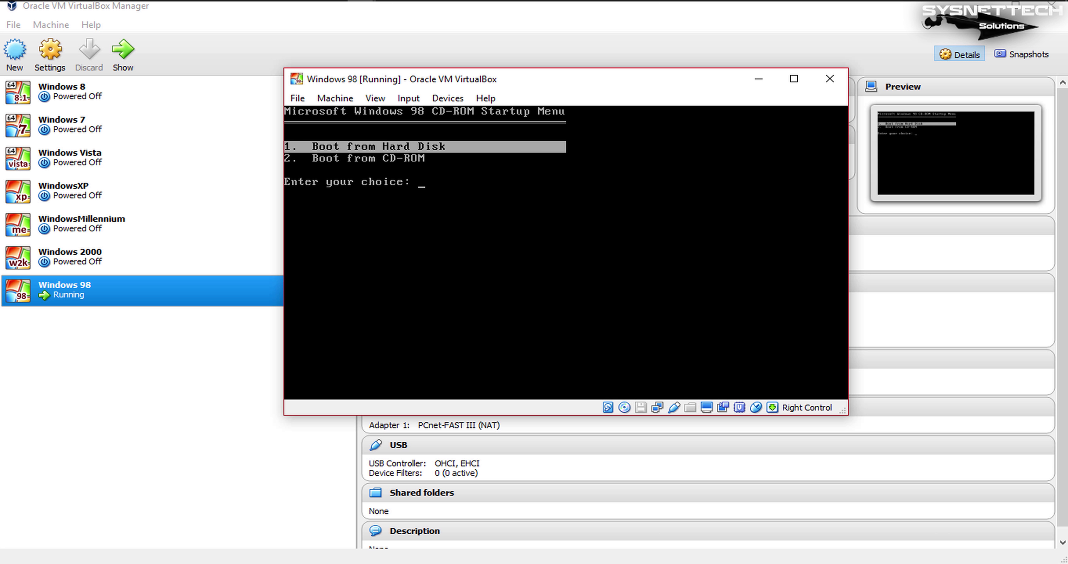
key("Return")
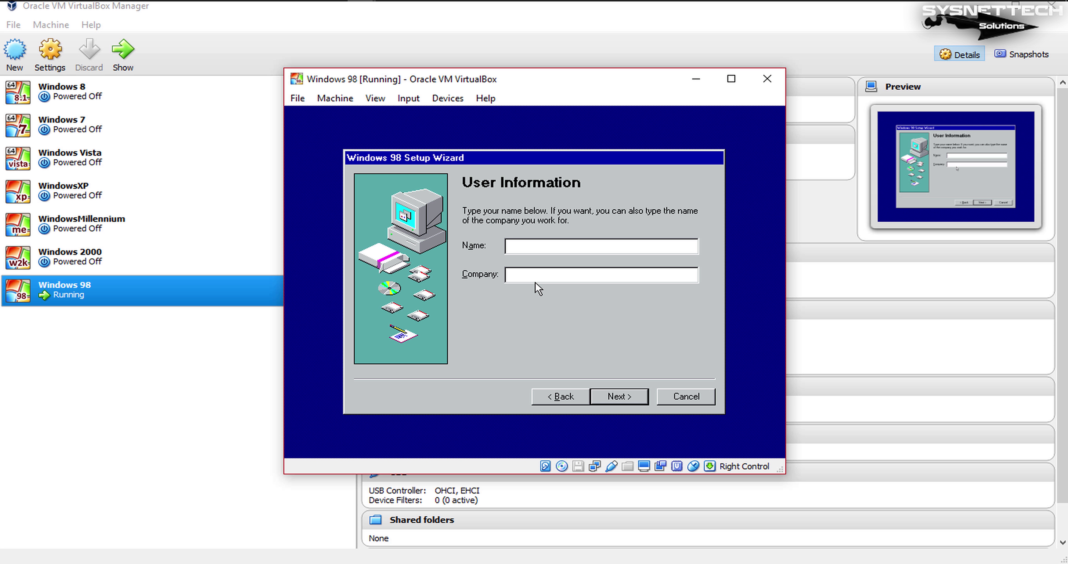
- Enter the user name, accept the Windows 98 license agreement, and finish the setup wizard
type("USER")
left_click(639, 397)
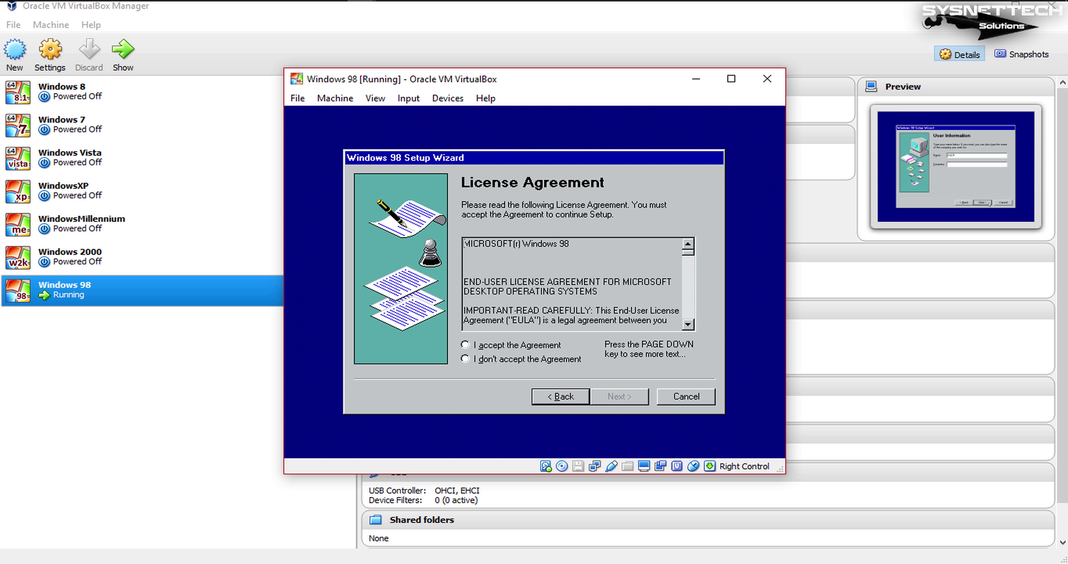
left_click(477, 344)
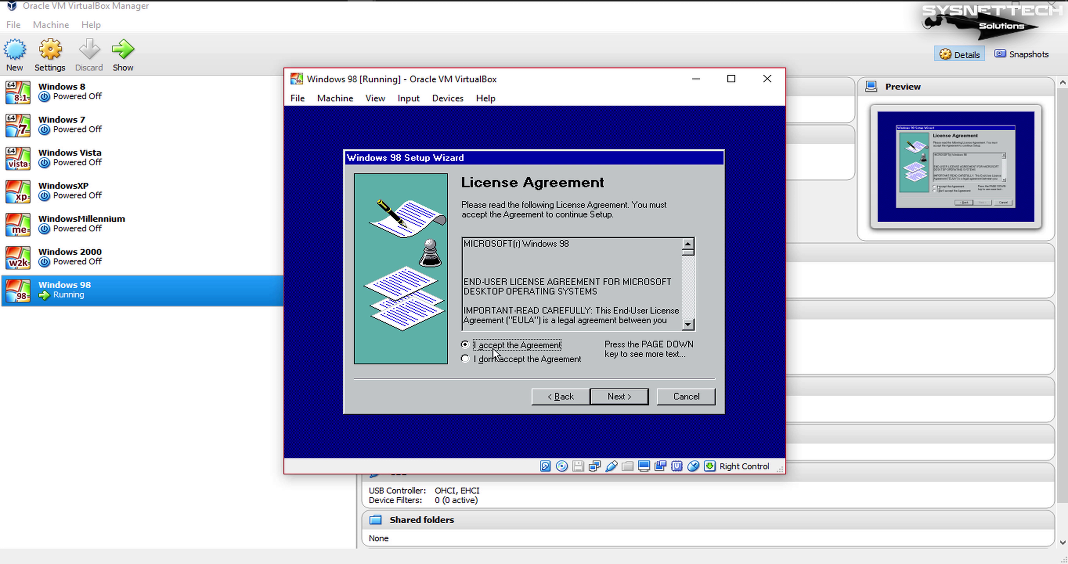
left_click(637, 396)
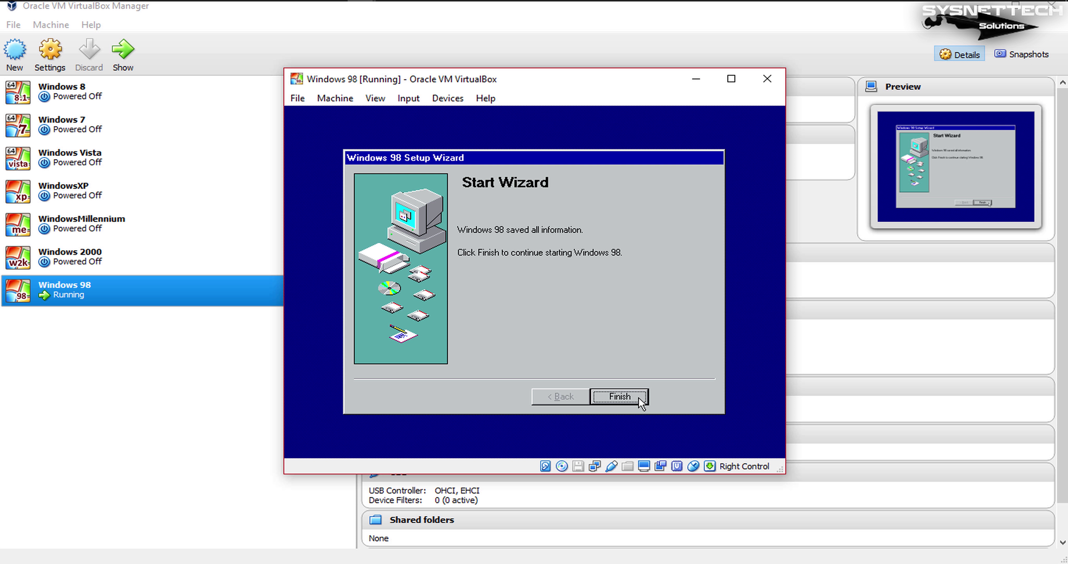
left_click(639, 397)
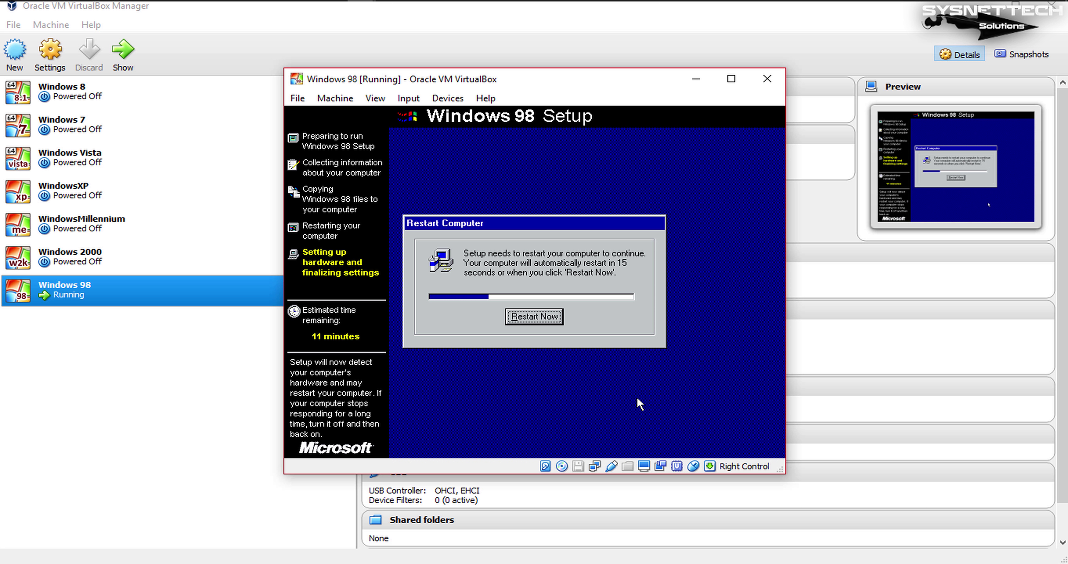
- Restart the VM once Windows 98 hardware setup completes
left_click(533, 318)
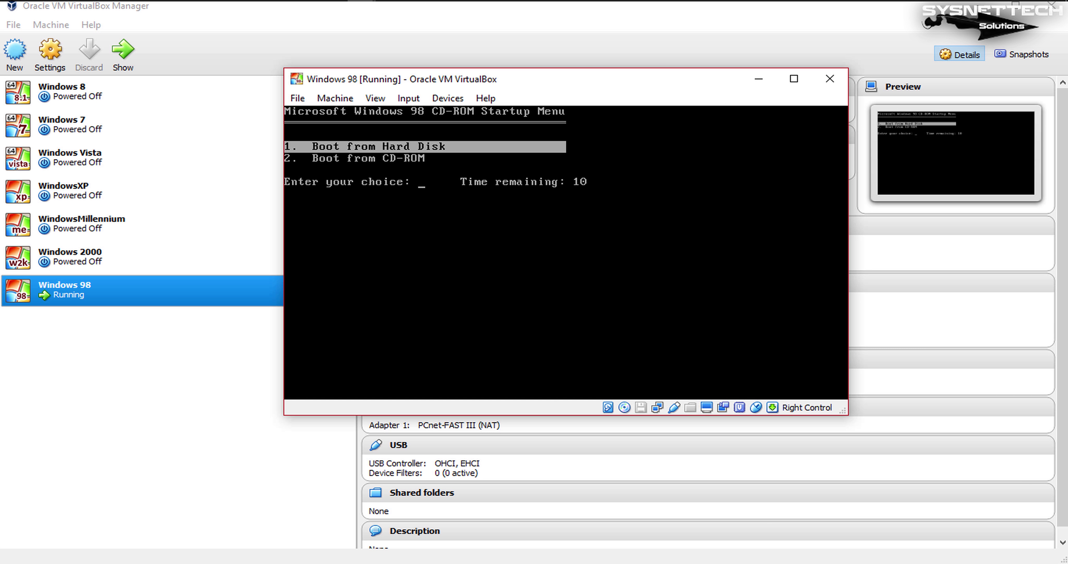
- Choose Boot from Hard Disk on the CD-ROM Startup Menu to resume Windows 98 Setup
key("Down")
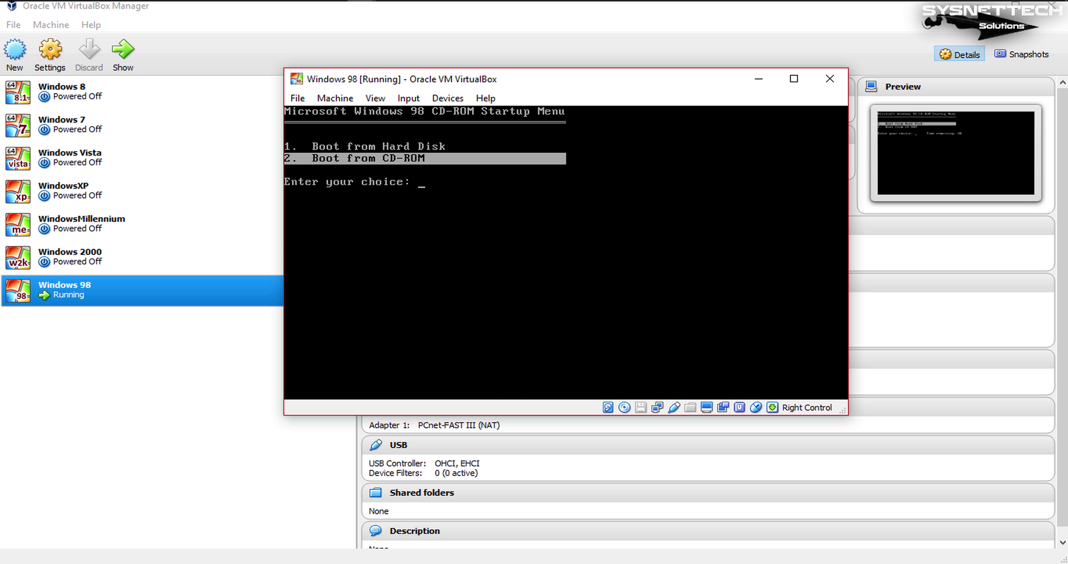
key("Up")
key("Down")
key("Up")
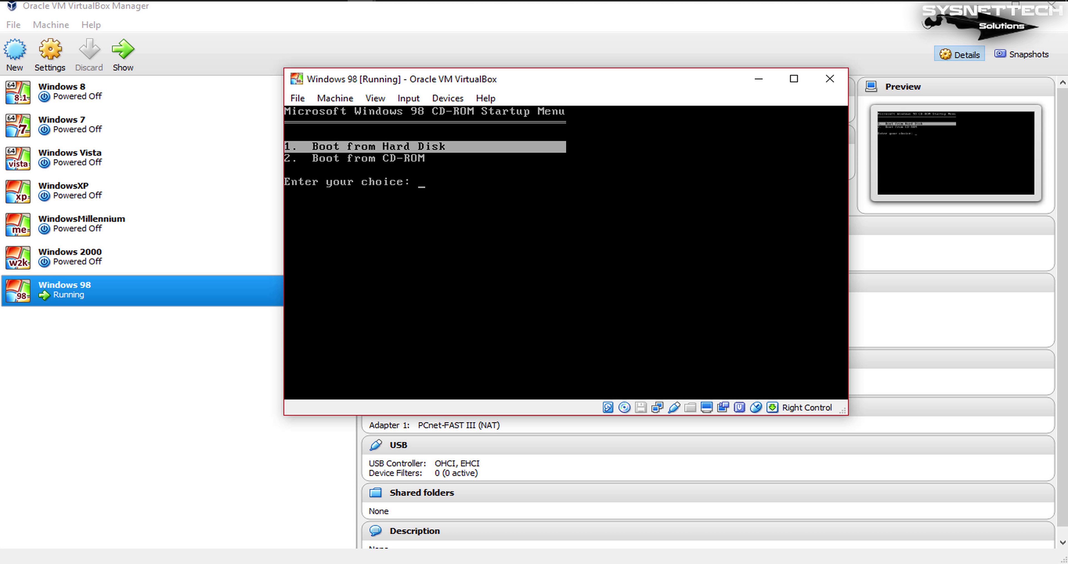
key("Return")
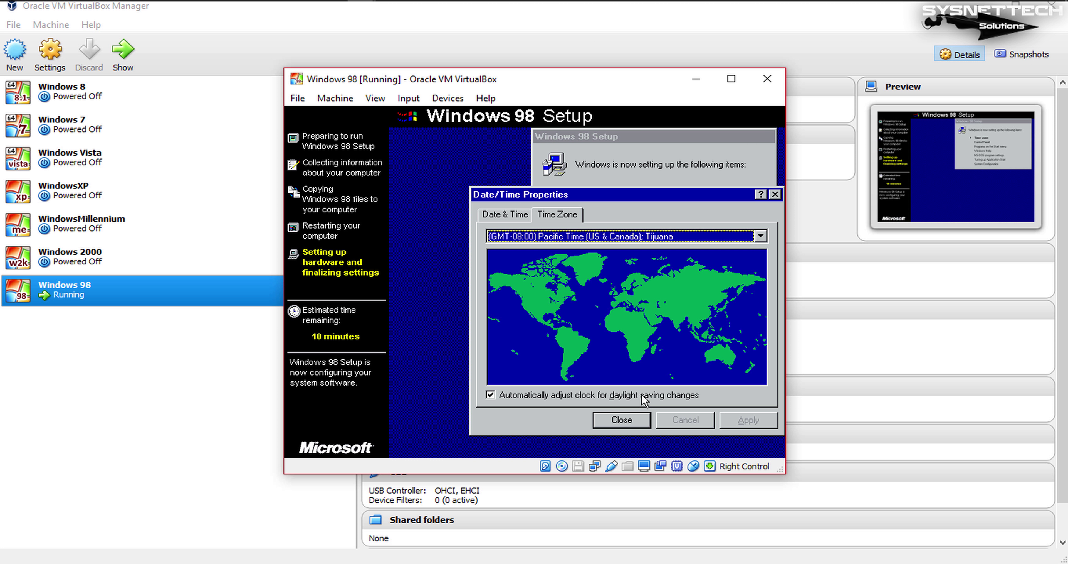
- Close the Pacific Time zone settings, then restart the VM when setup finishes configuring
left_click(634, 420)
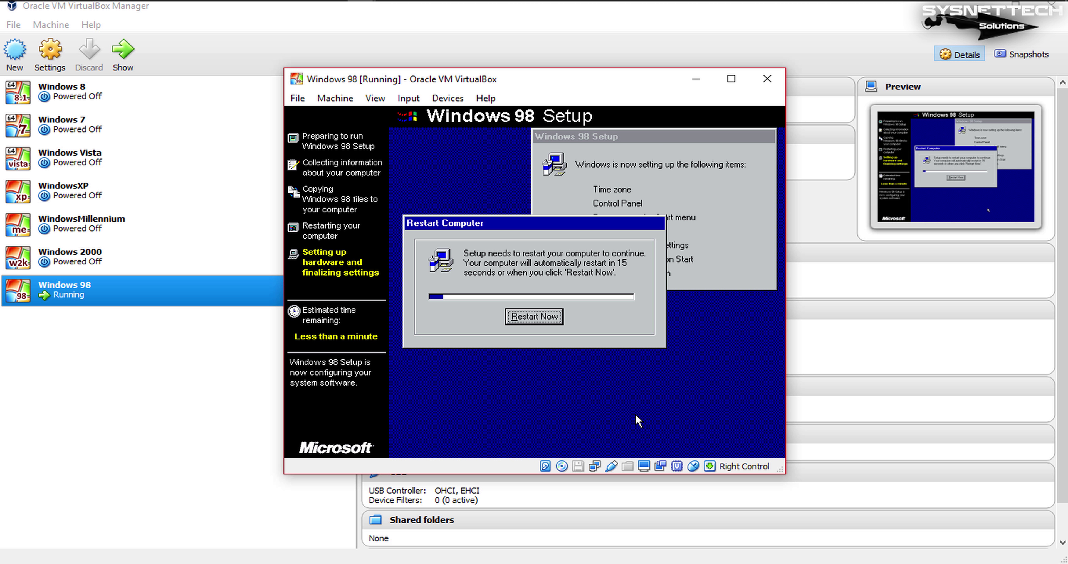
left_click(534, 317)
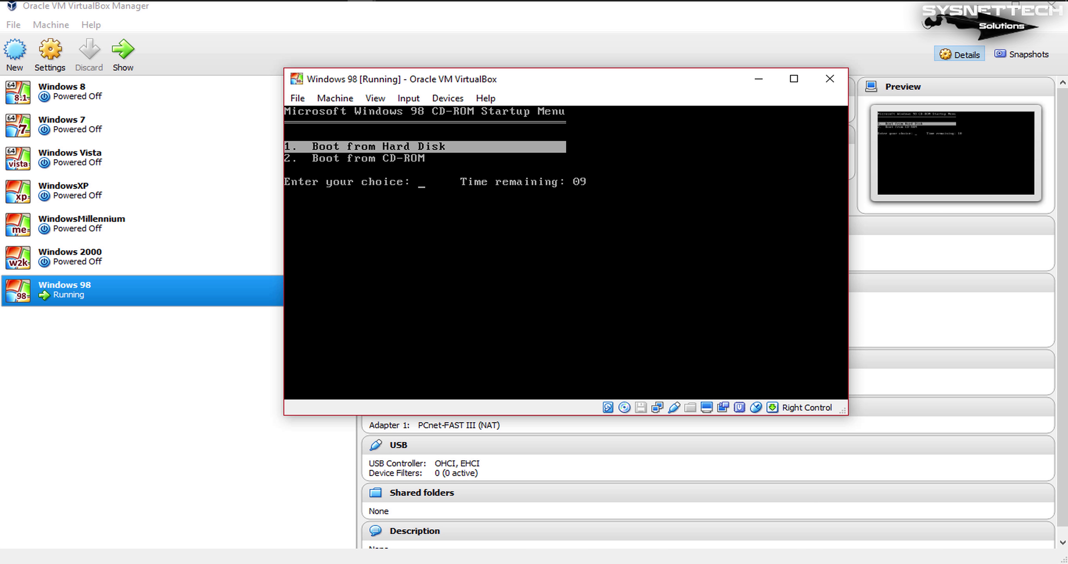
- Boot from the hard disk and continue past the Windows exception screen
key("Down")
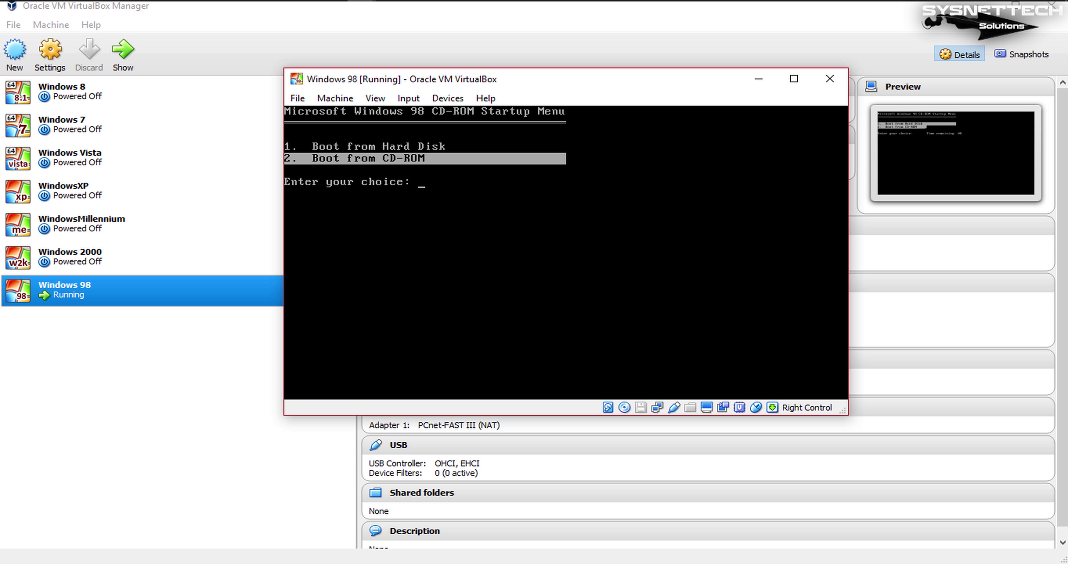
key("Up")
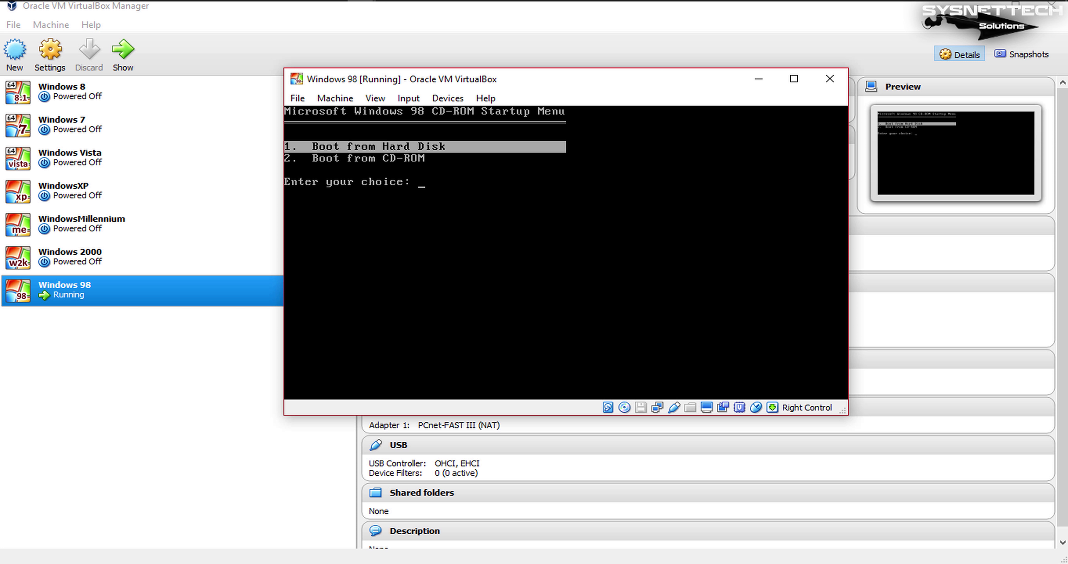
key("Return")
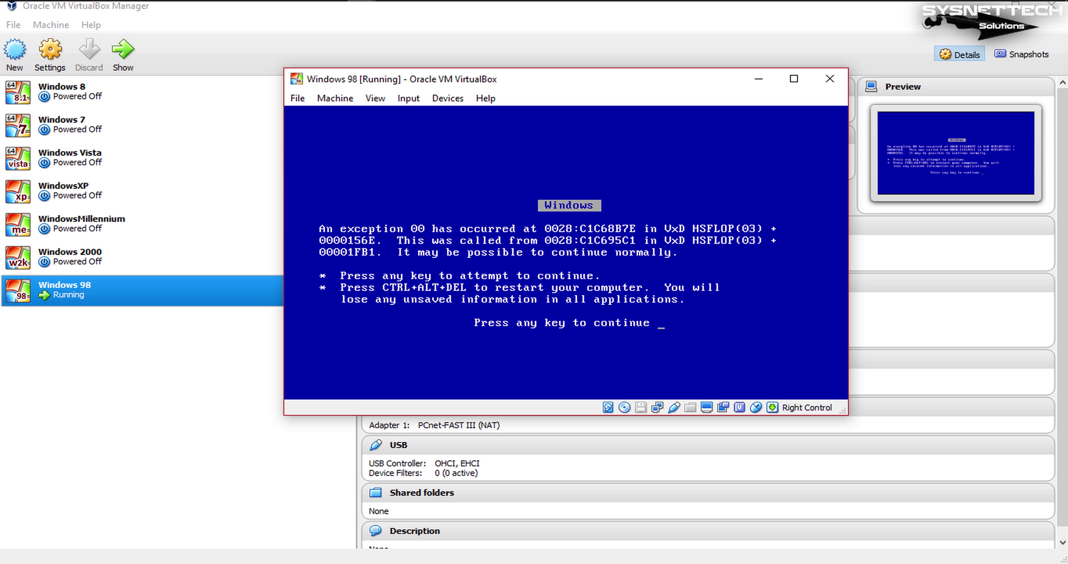
key("Return")
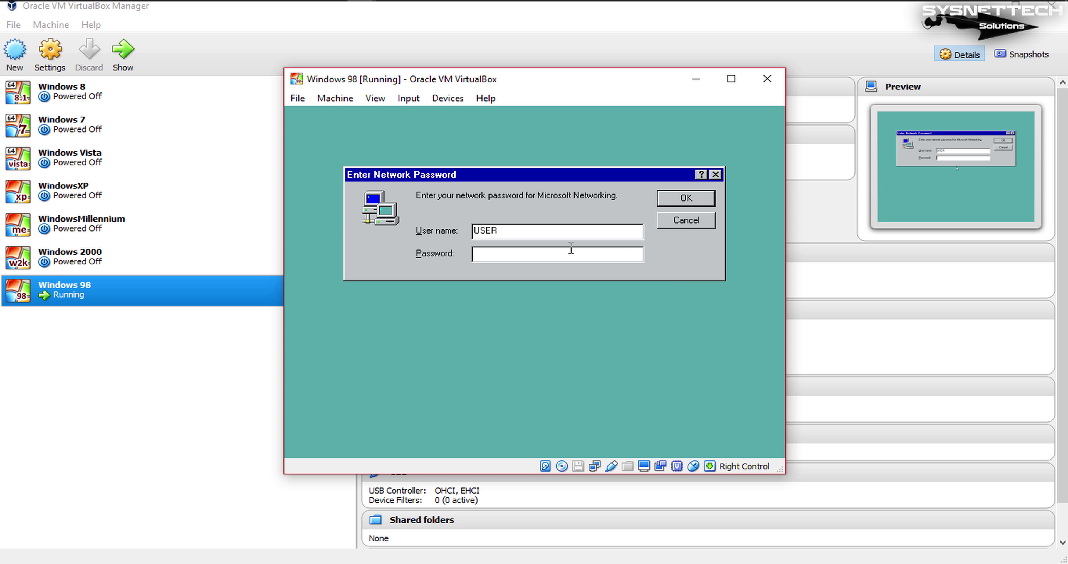
- Accept the Enter Network Password dialog to log on to Windows 98
left_click(700, 199)
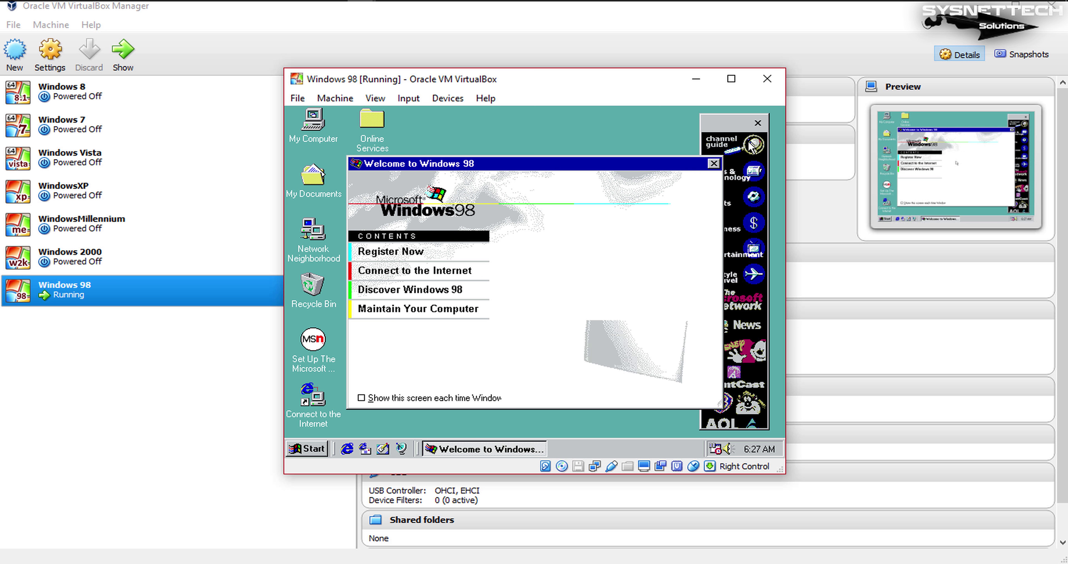
- Close the Welcome to Windows 98 window and the Channel Bar, confirming with Yes
left_click(713, 164)
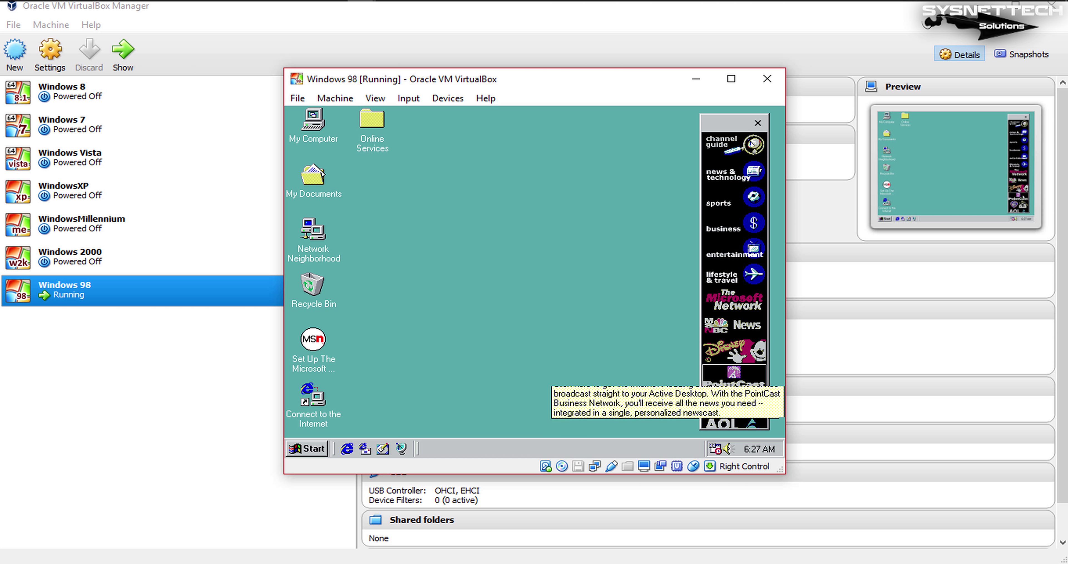
left_click(758, 123)
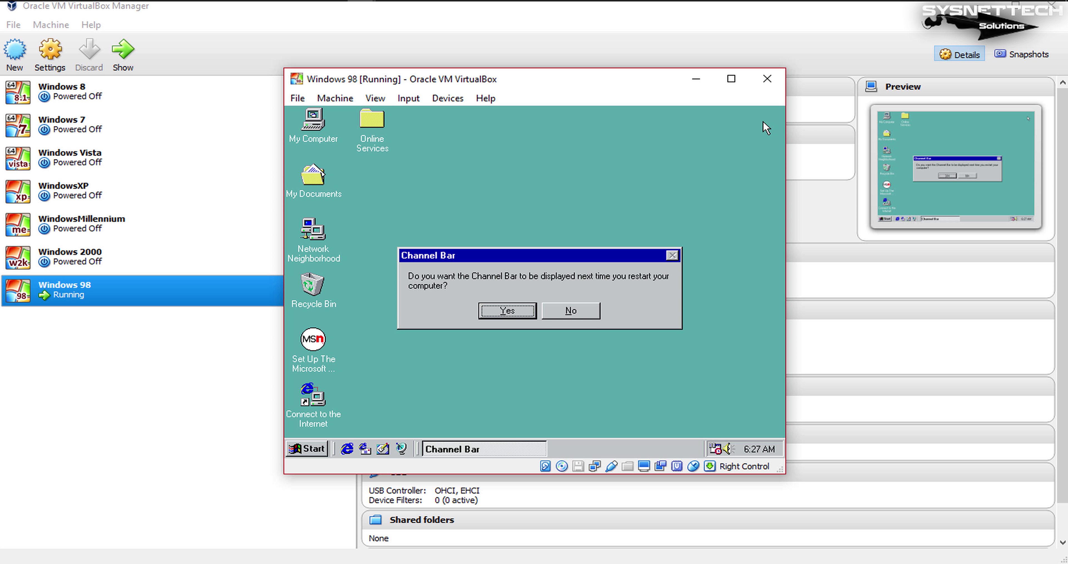
left_click(499, 317)
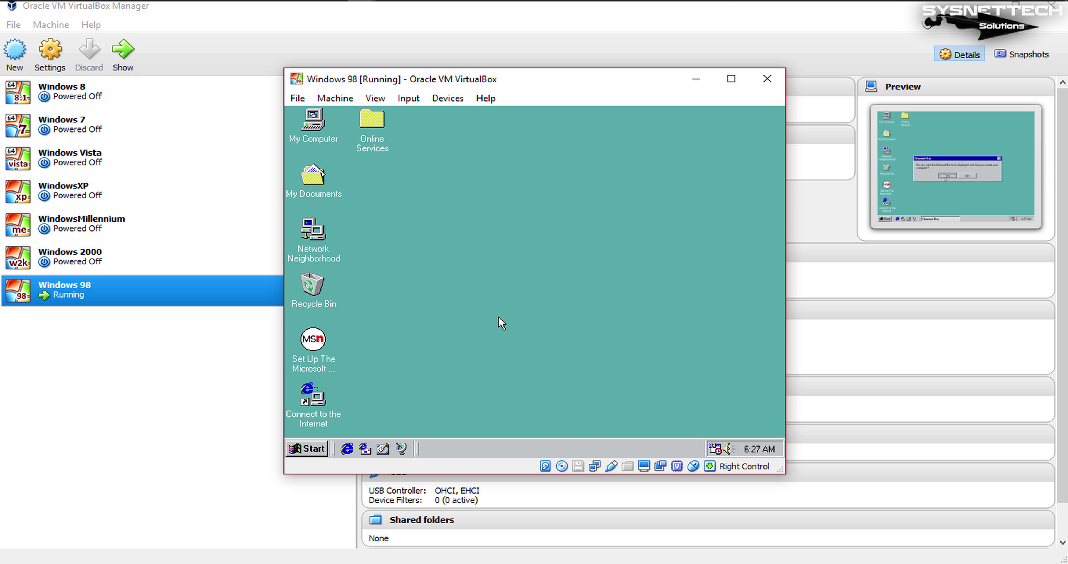
- Refresh the desktop and drag the VM window corner to resize it
right_click(490, 200)
left_click(522, 260)
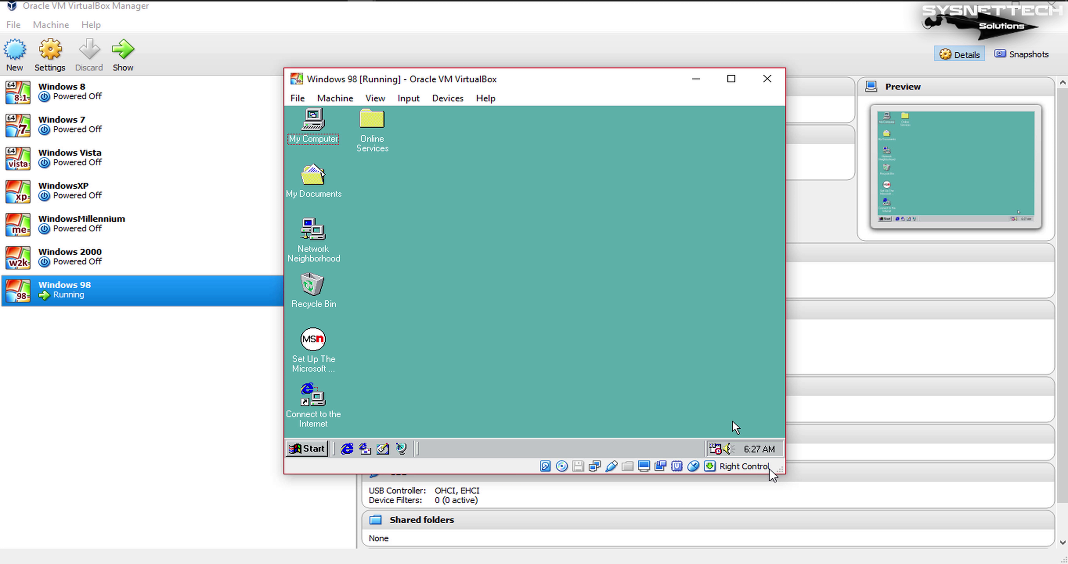
left_click_drag(779, 470, 828, 516)
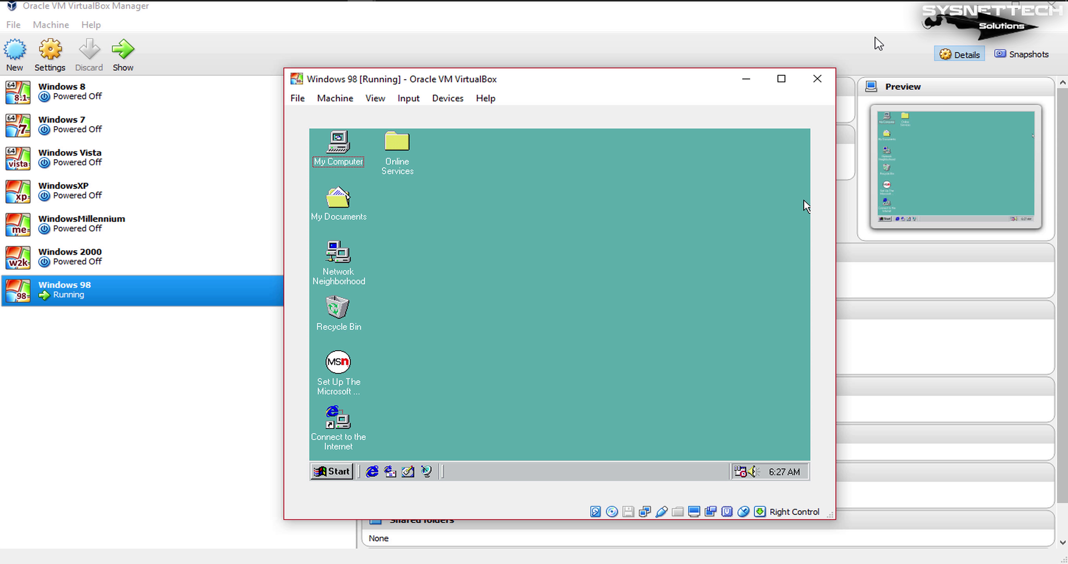
- Switch the VM to full-screen mode, dismissing the mouse capture notices
left_click(382, 100)
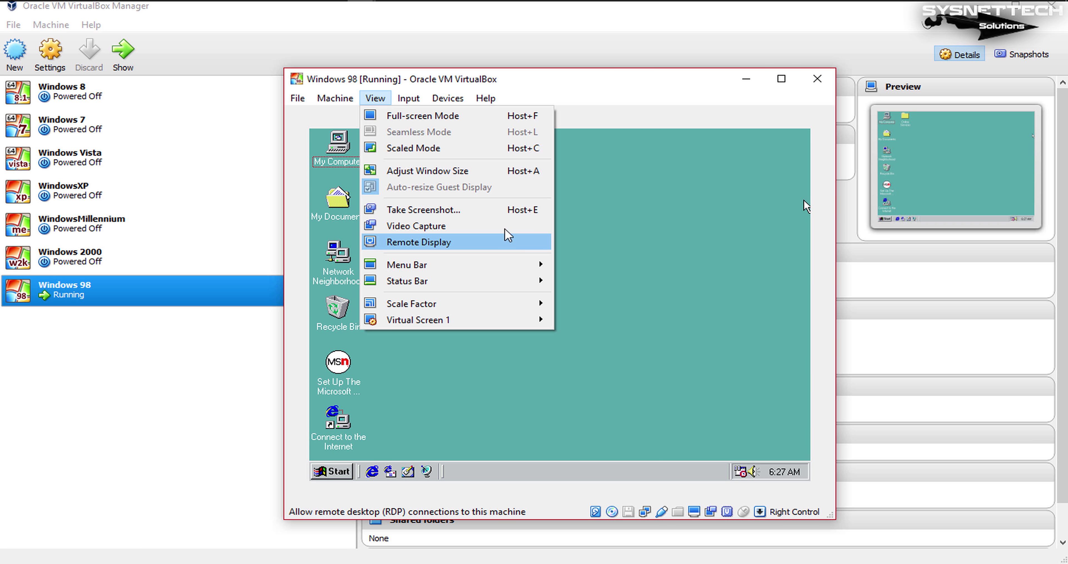
left_click(496, 117)
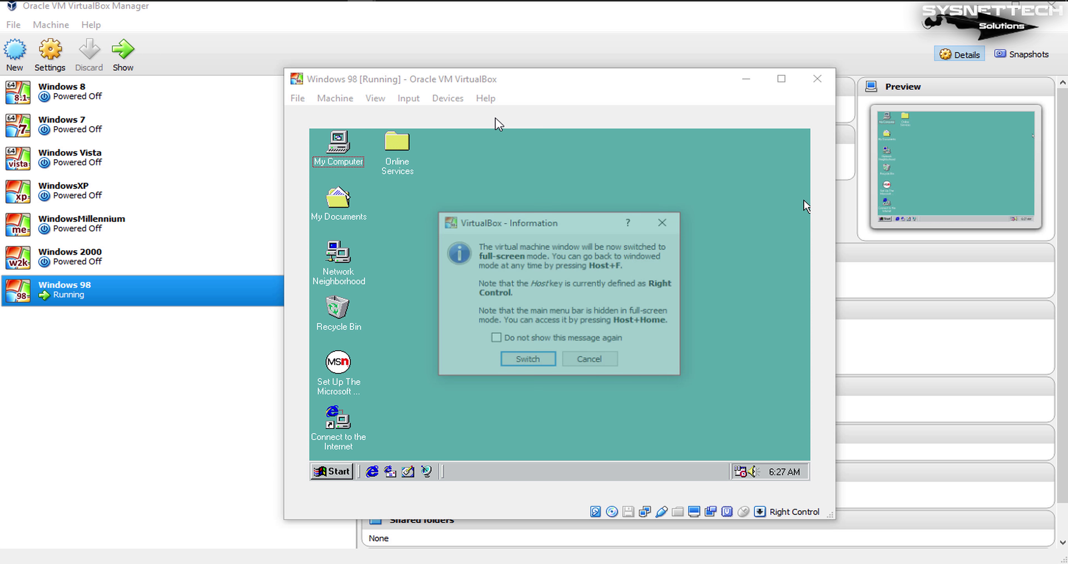
left_click(536, 359)
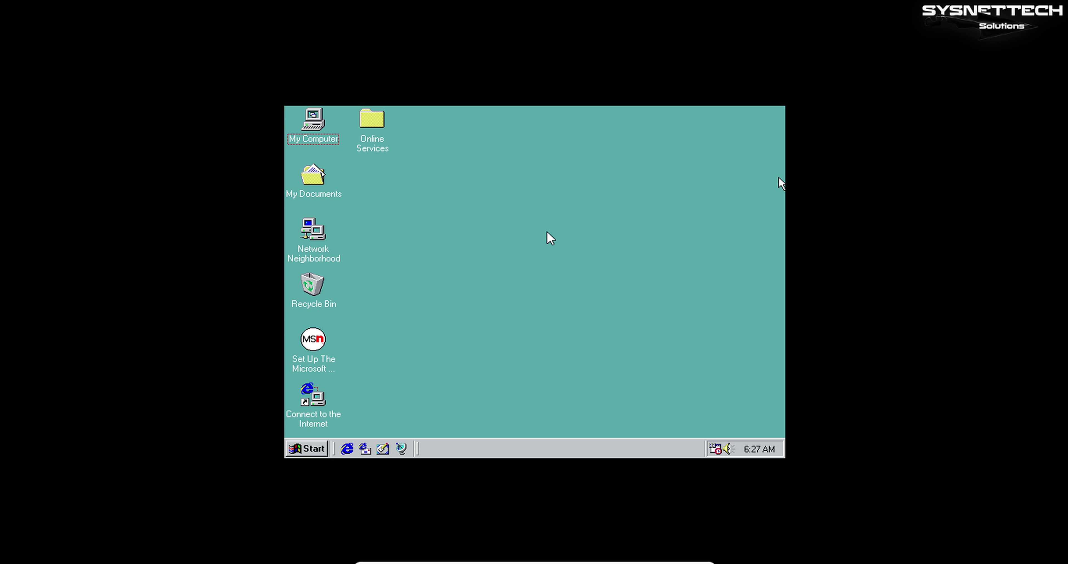
left_click(642, 241)
left_click(572, 373)
- Return the VM to a window, capture input, and open My Computer's System Properties
left_click(685, 557)
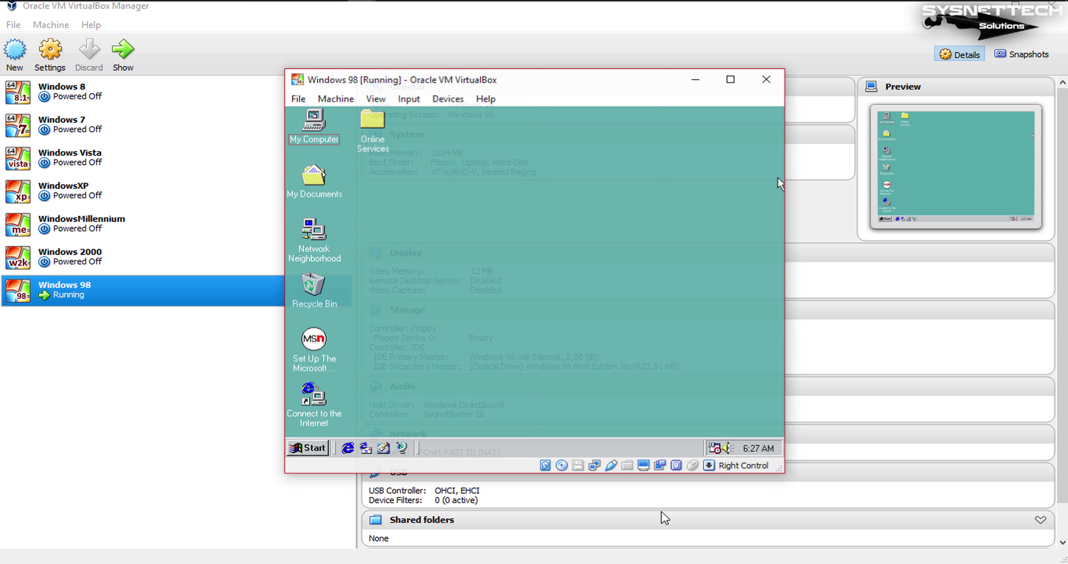
left_click(586, 333)
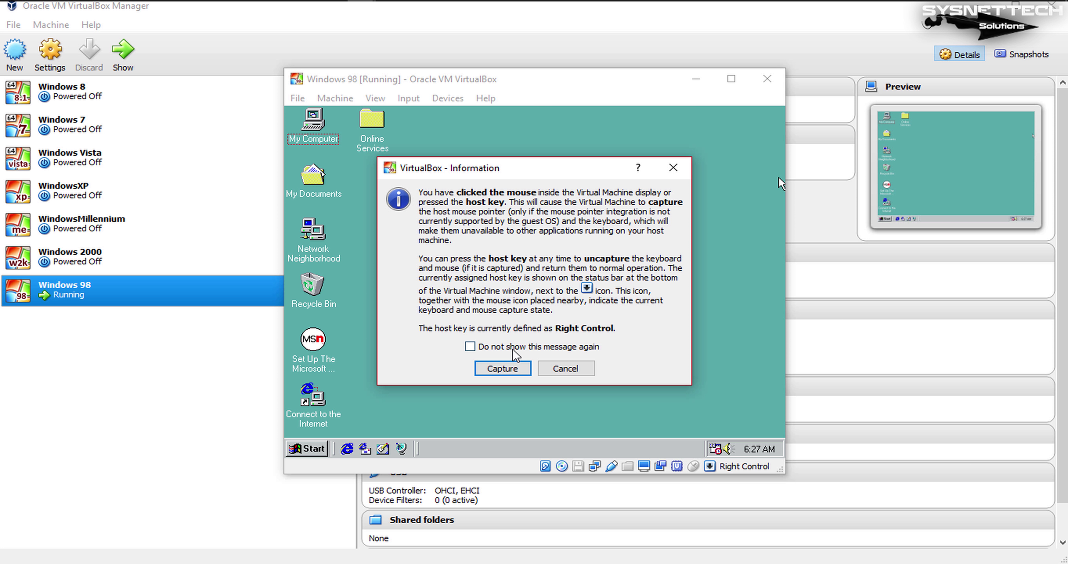
left_click(512, 365)
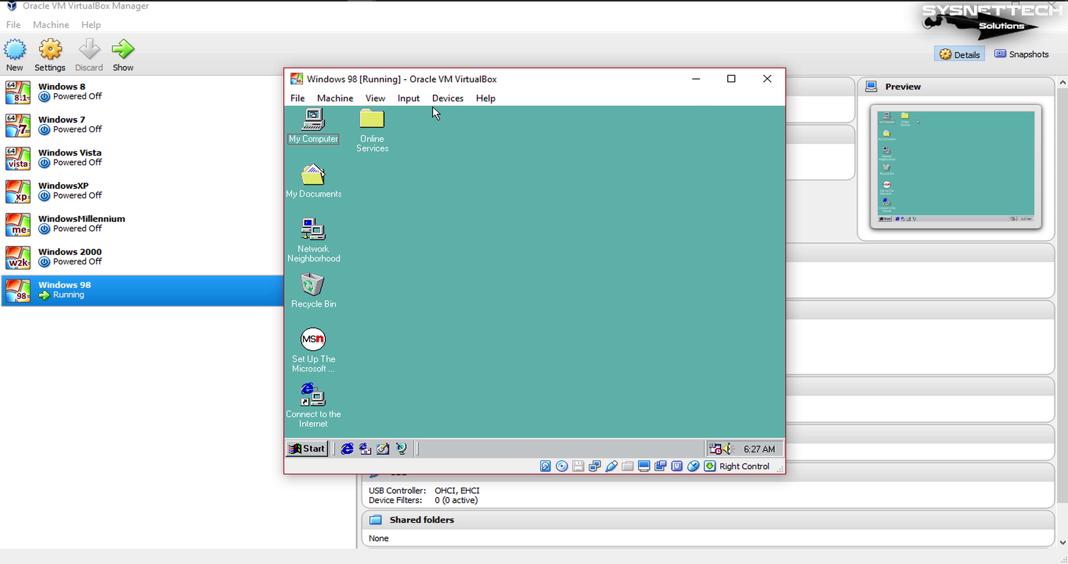
right_click(312, 124)
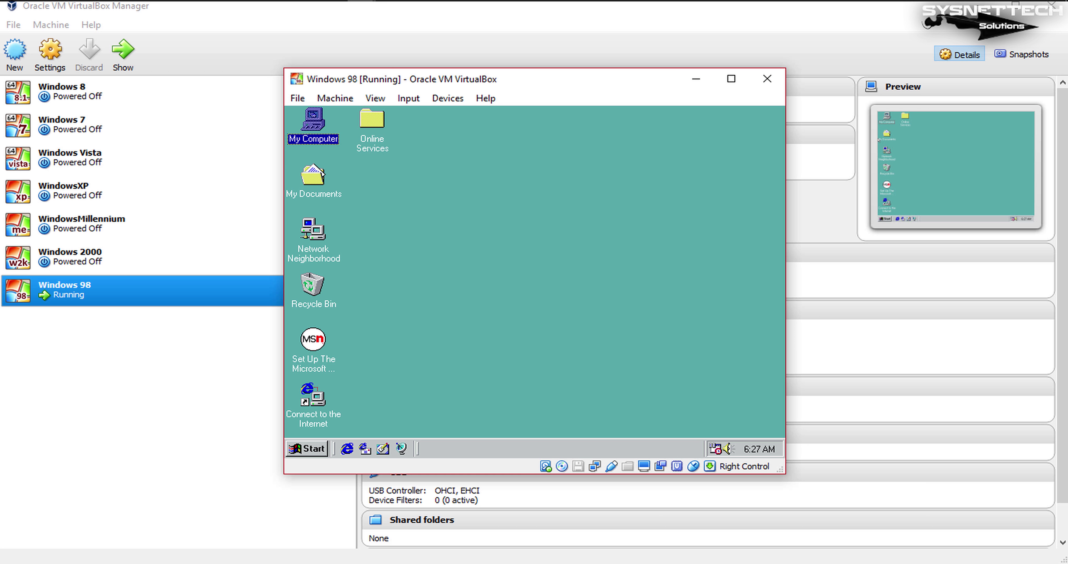
left_click(327, 235)
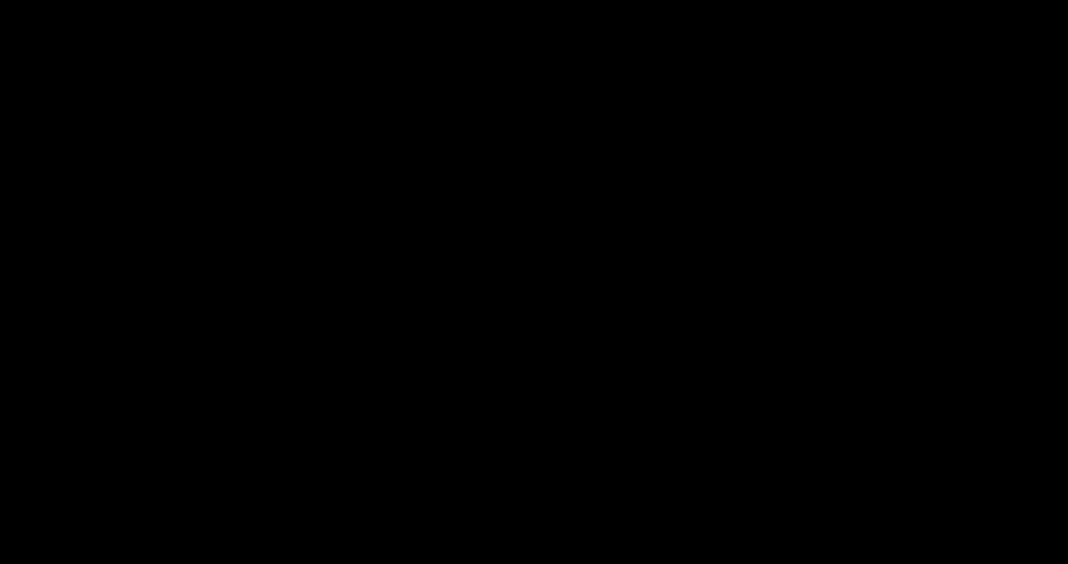